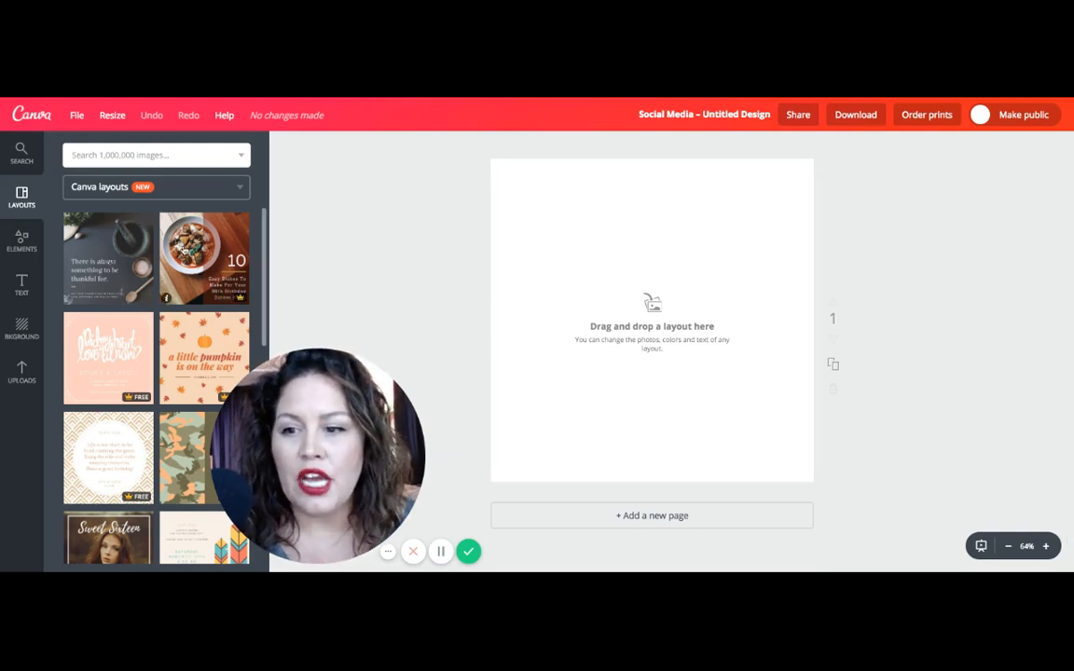
# Search the image library for "tools" and add the photo of hand tools laid out on dark wood to the page
pyautogui.click(131, 155)
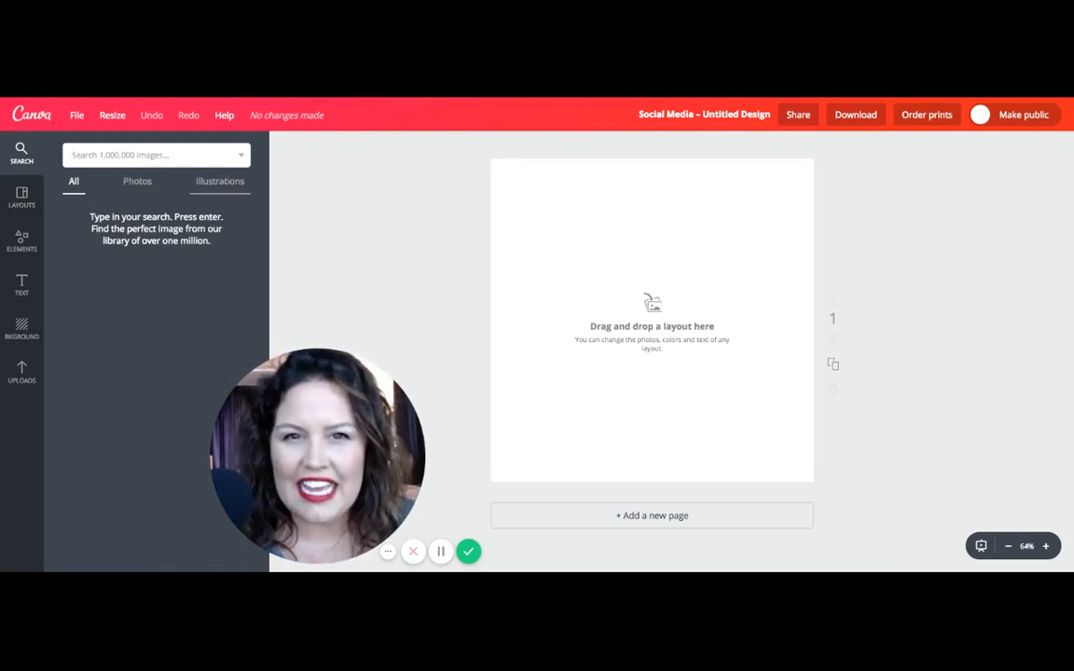
pyautogui.write('tools')
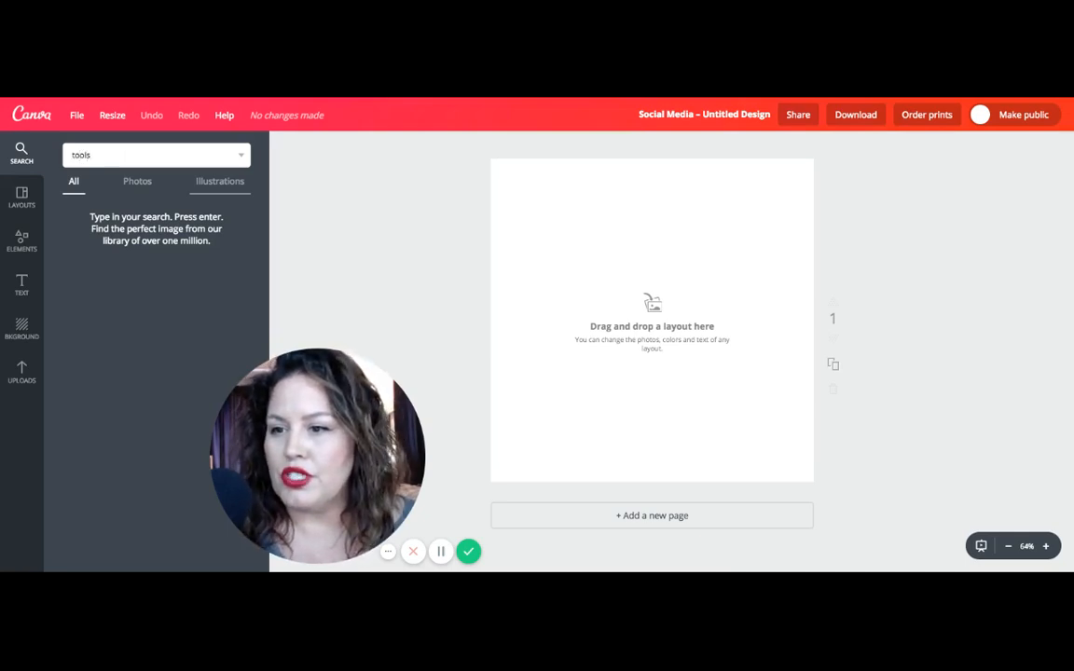
pyautogui.press('Return')
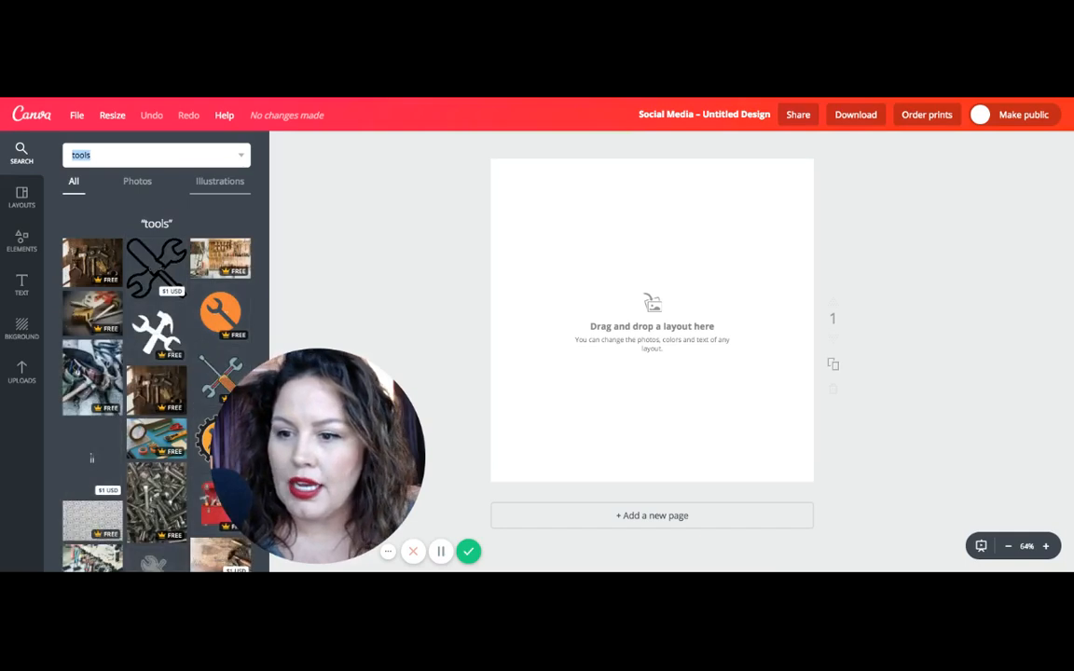
pyautogui.scroll(-1, 184, 306)
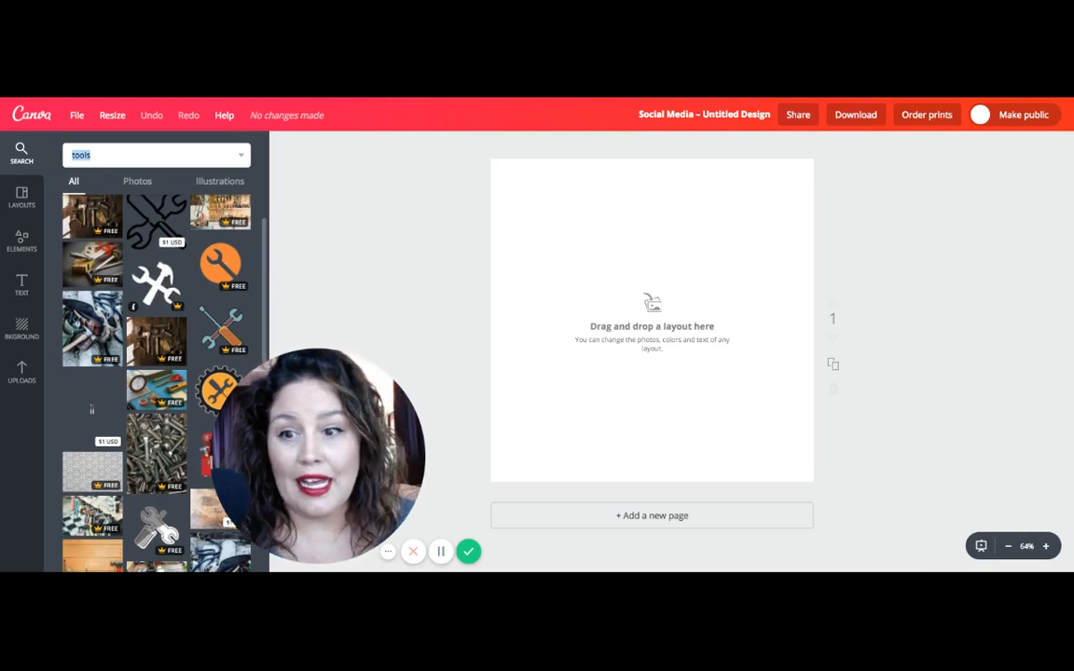
pyautogui.scroll(1, 161, 287)
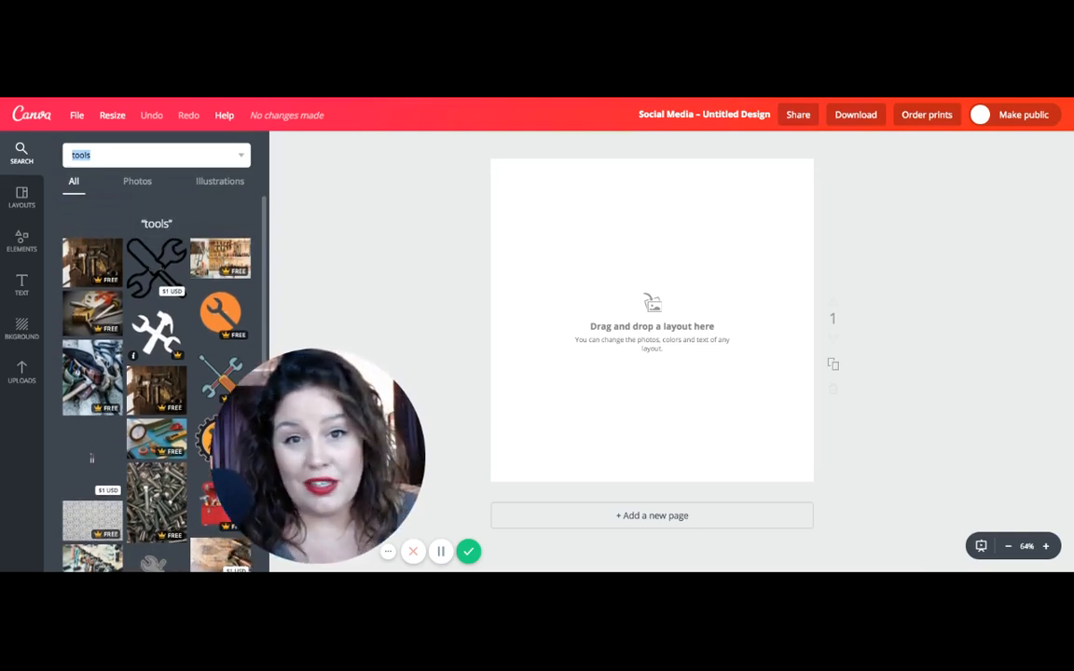
pyautogui.click(92, 262)
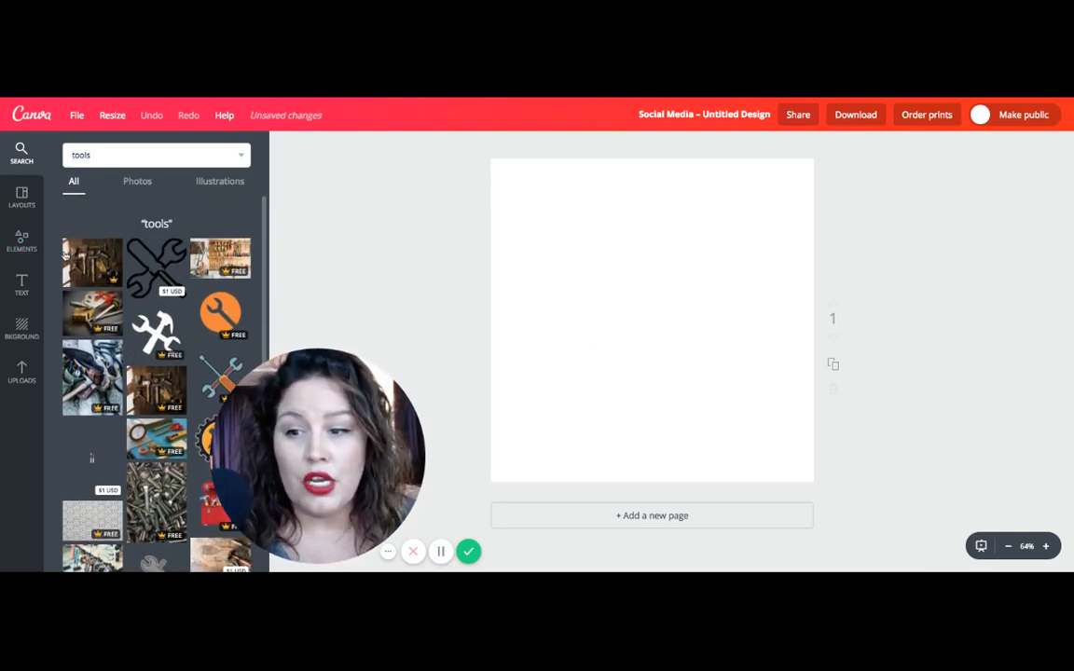
pyautogui.click(619, 390)
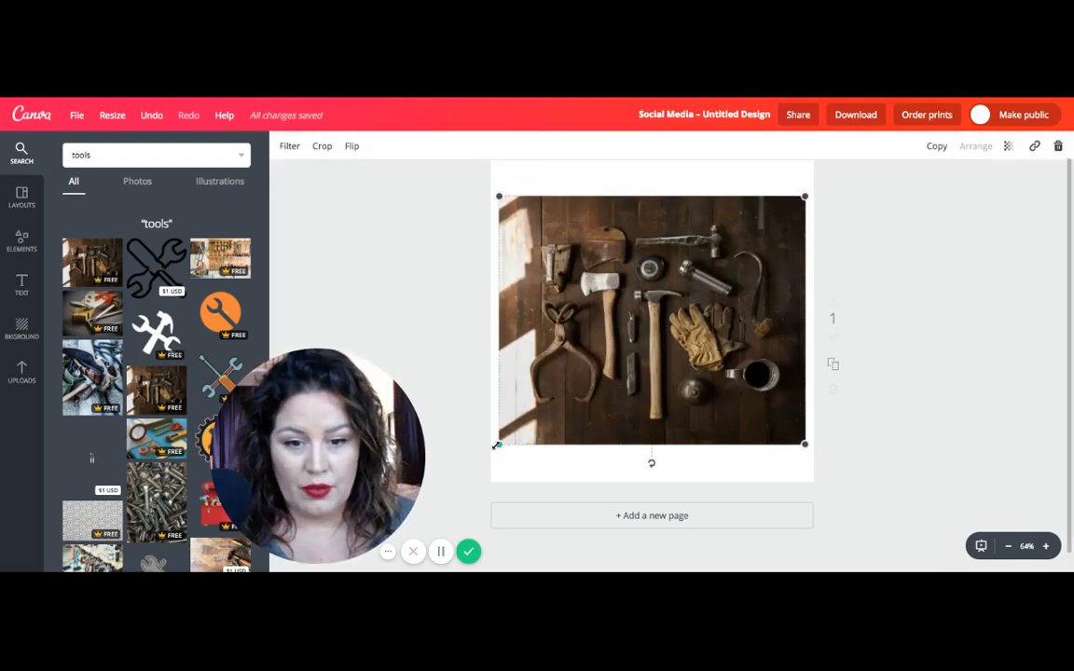
# Enlarge the tools photo beyond the page edges and reposition it so it covers the whole square
pyautogui.moveTo(499, 444); pyautogui.dragTo(456, 499)
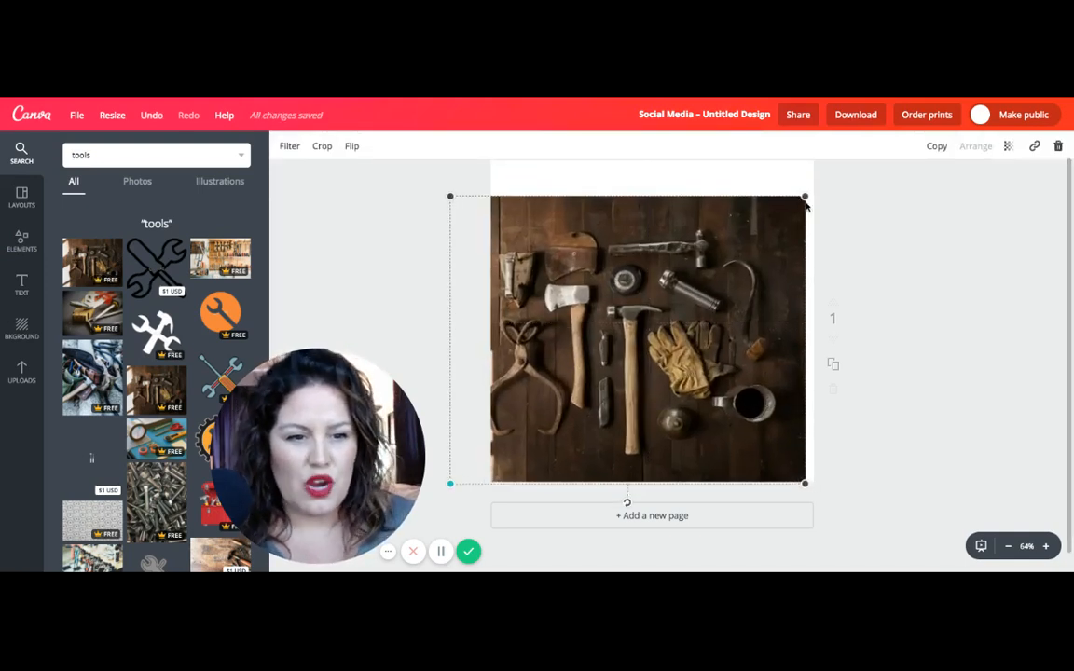
pyautogui.moveTo(806, 197); pyautogui.dragTo(872, 154)
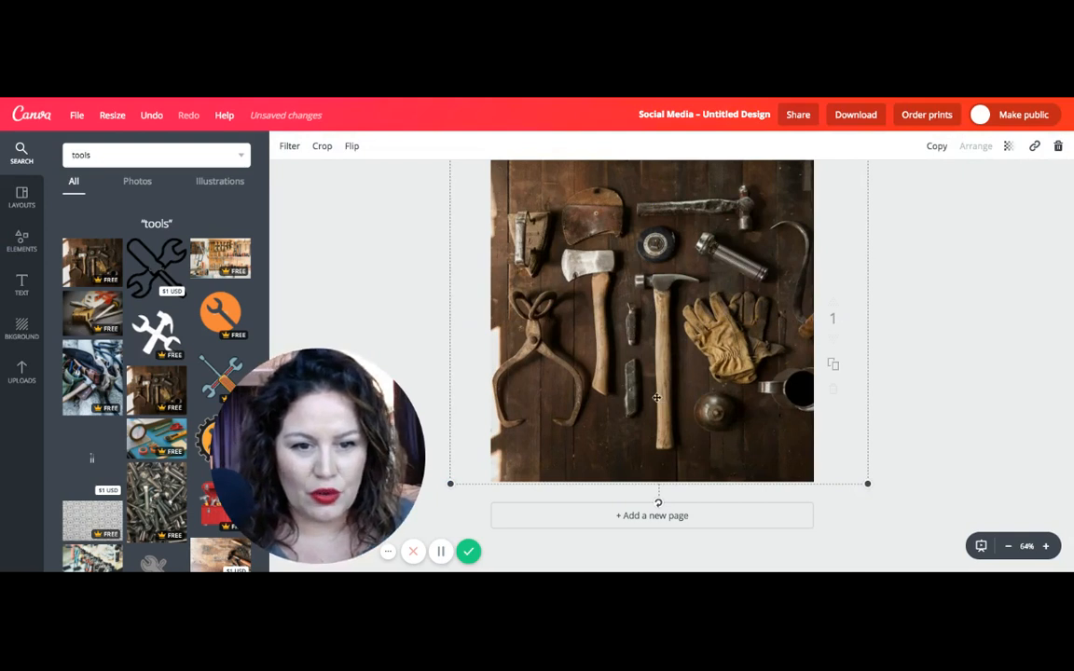
pyautogui.moveTo(632, 400); pyautogui.dragTo(639, 398)
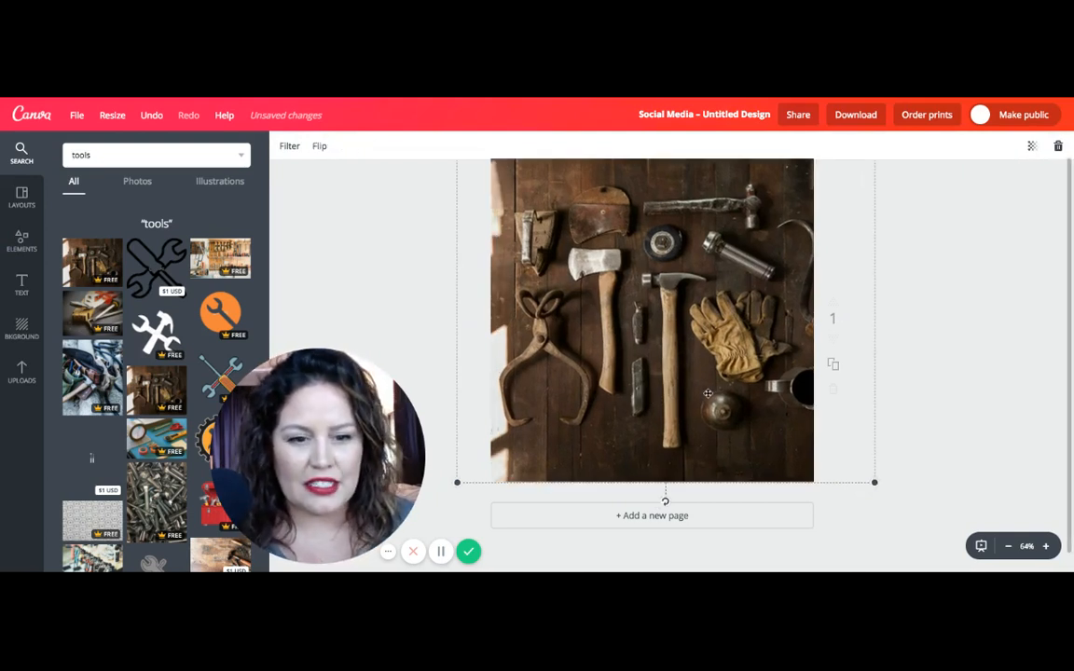
pyautogui.moveTo(617, 353); pyautogui.dragTo(579, 352)
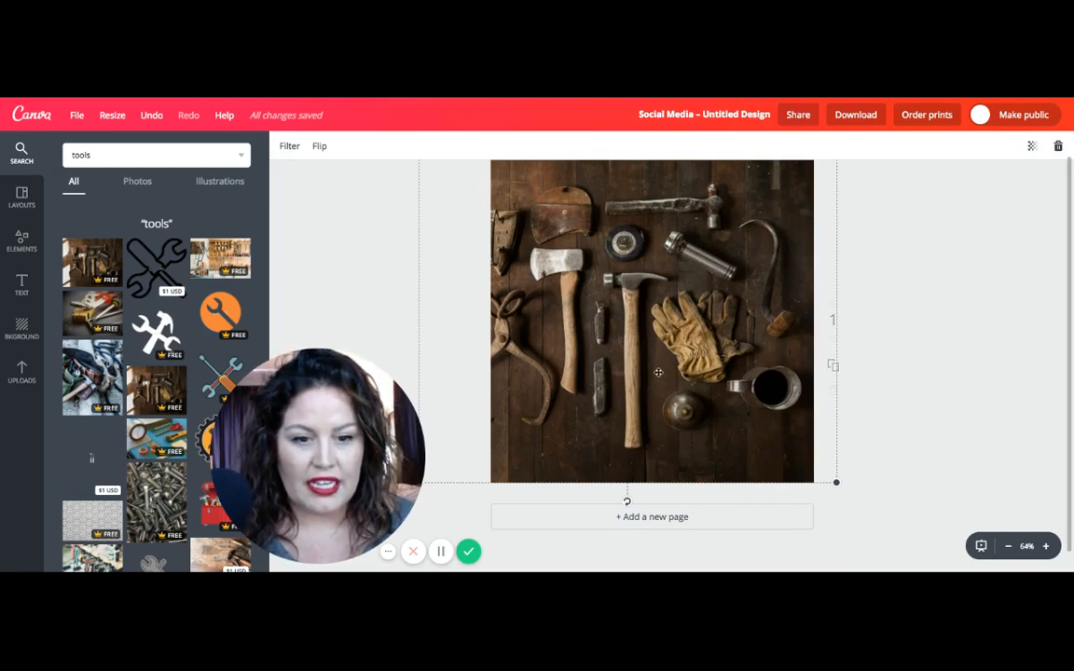
pyautogui.moveTo(667, 374); pyautogui.dragTo(686, 376)
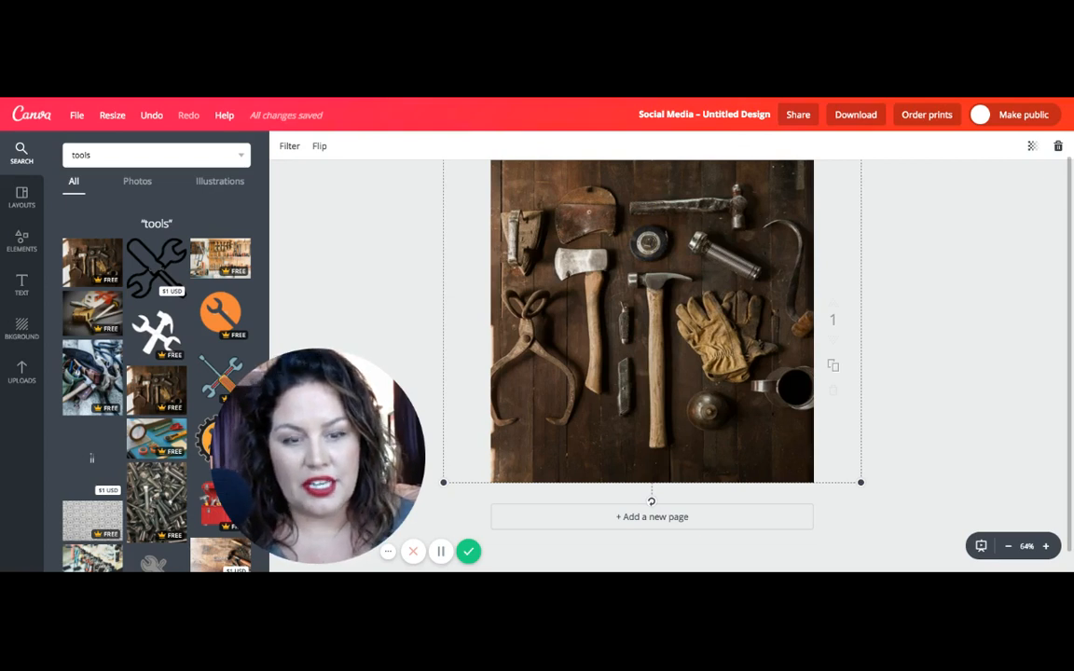
pyautogui.click(943, 367)
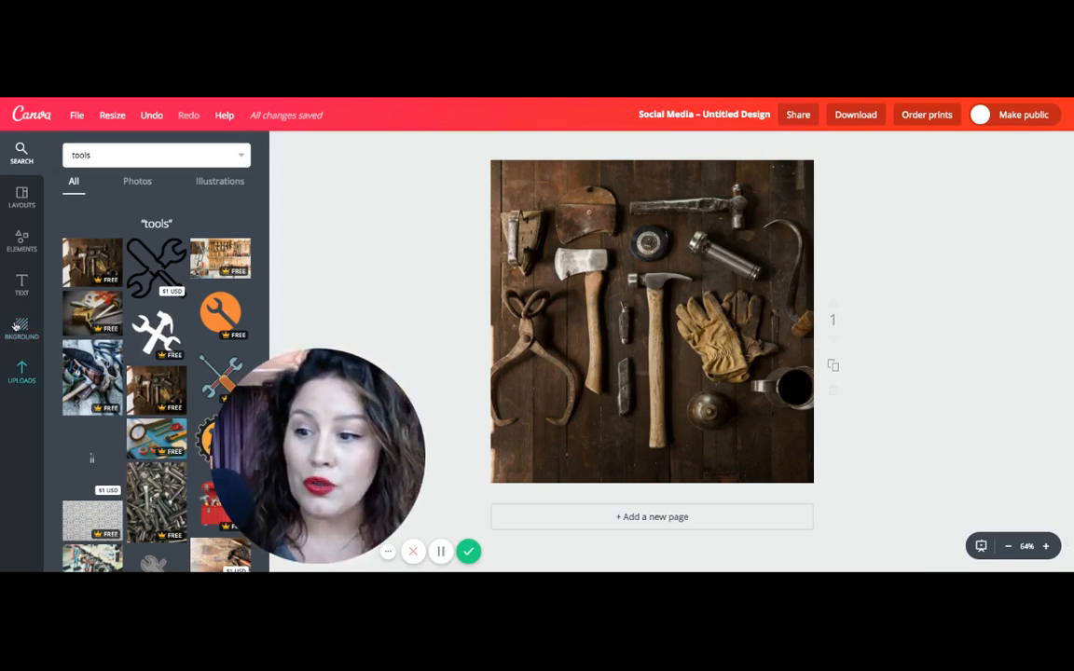
# Add a solid square shape over the photo and colour it dark navy from the primary palette
pyautogui.click(16, 248)
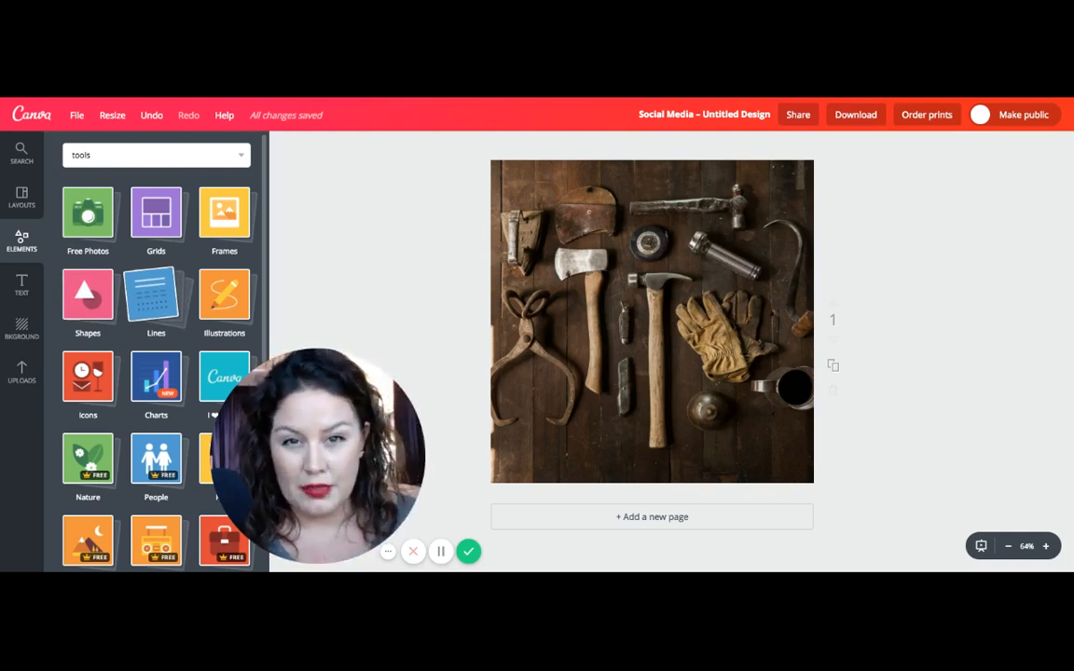
pyautogui.click(90, 292)
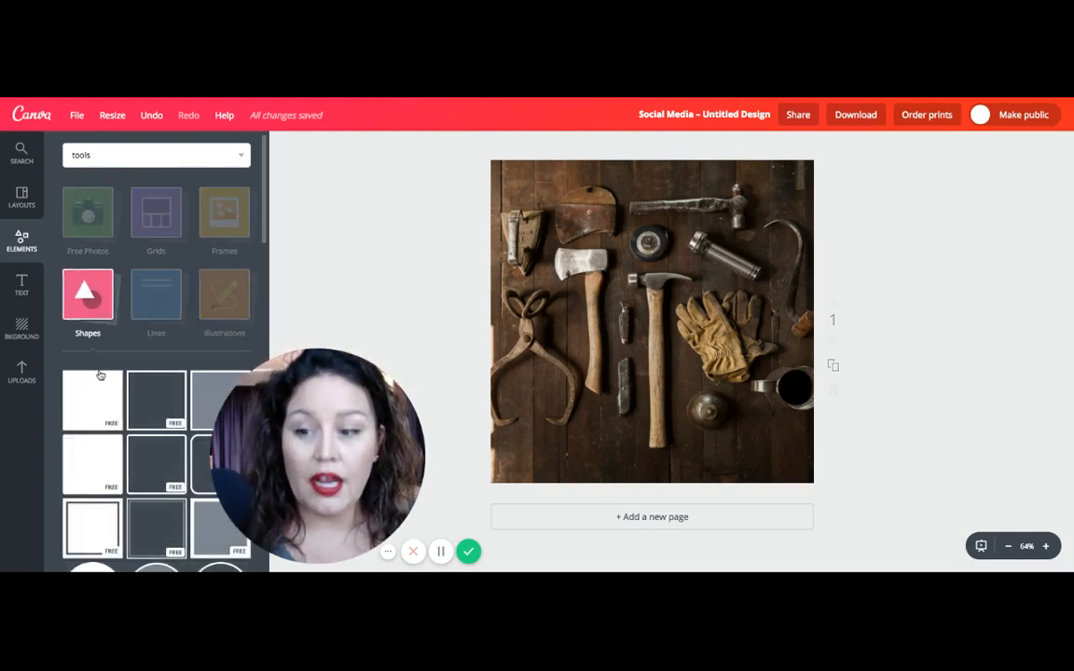
pyautogui.click(91, 401)
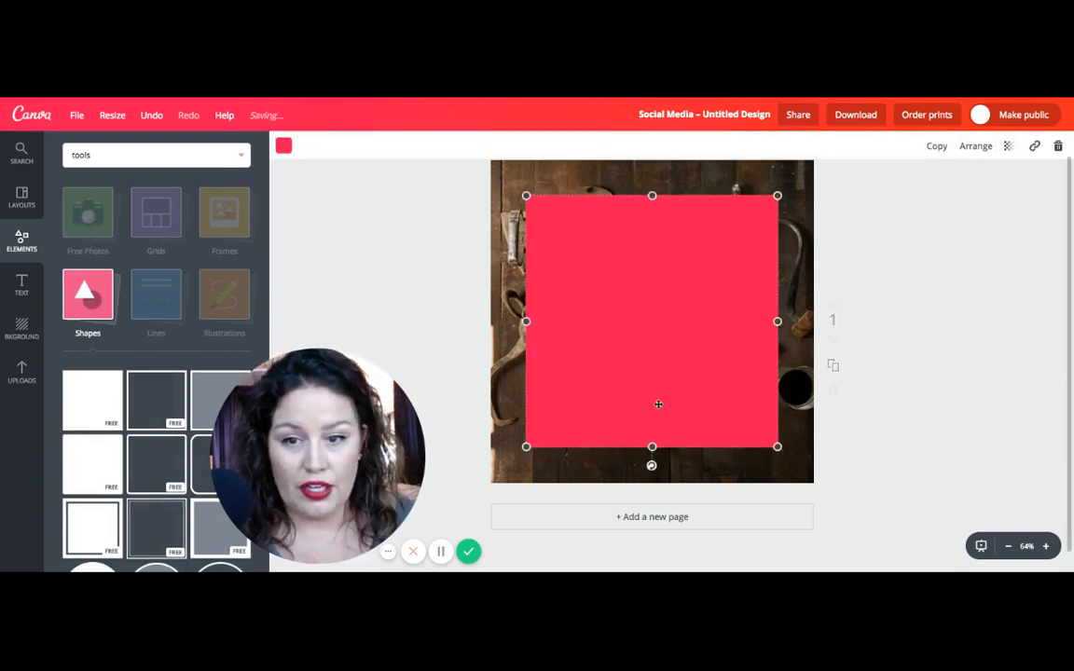
pyautogui.click(283, 147)
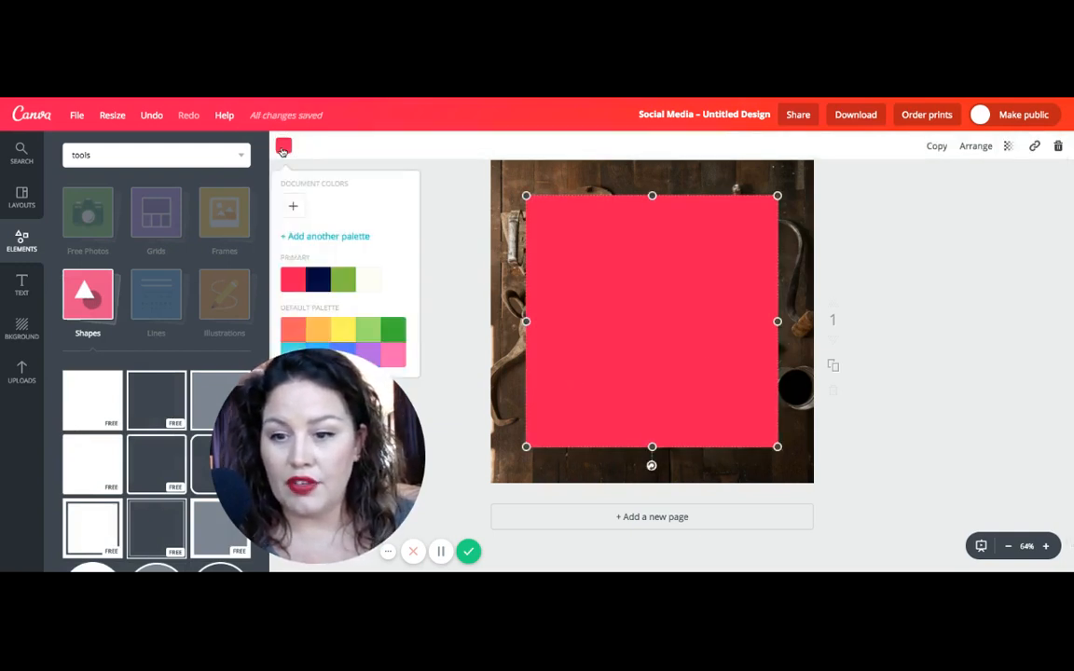
pyautogui.click(317, 279)
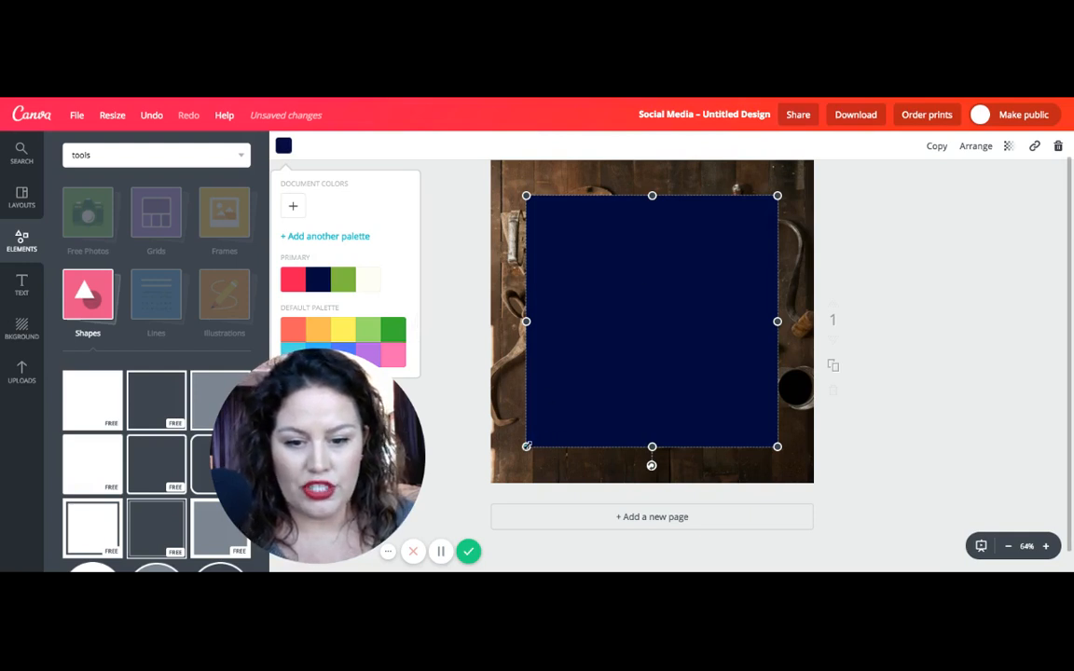
# Enlarge the navy square and align it so it covers the entire page
pyautogui.moveTo(526, 446); pyautogui.dragTo(474, 479)
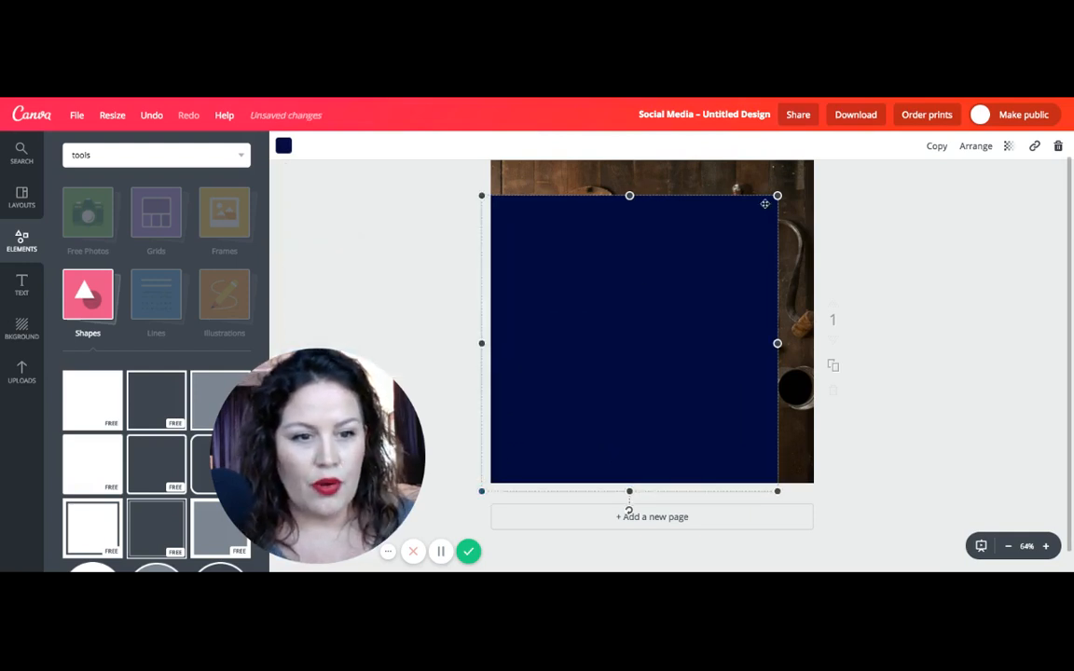
pyautogui.moveTo(776, 195); pyautogui.dragTo(827, 160)
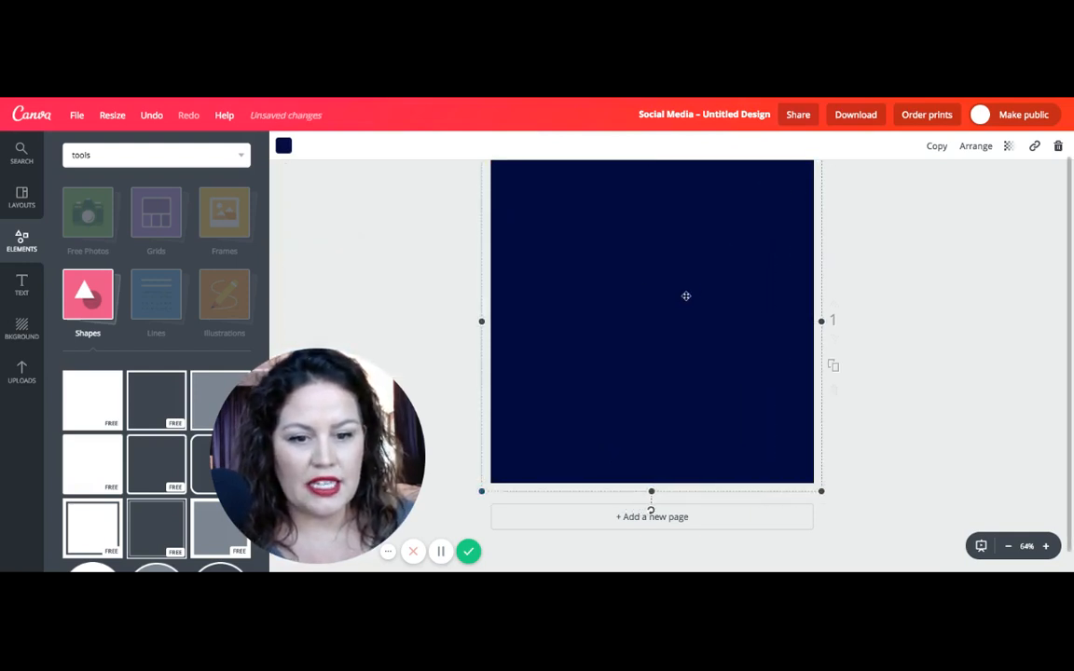
pyautogui.moveTo(688, 295); pyautogui.dragTo(690, 296)
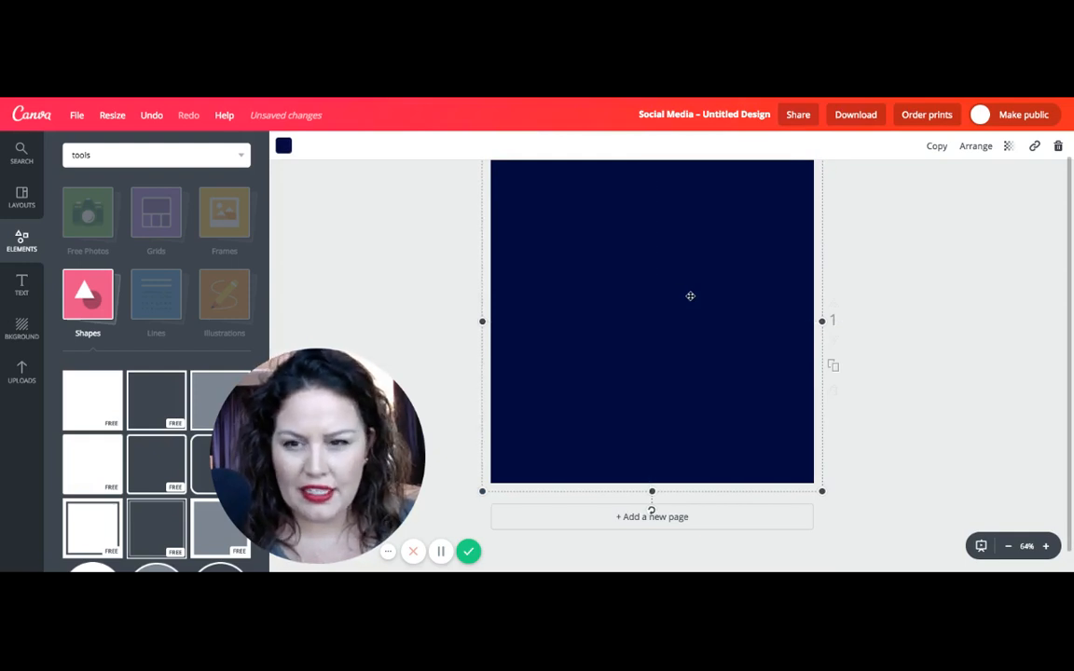
# Lower the navy square's transparency value to just under 40 so it tints the photo beneath
pyautogui.click(1006, 148)
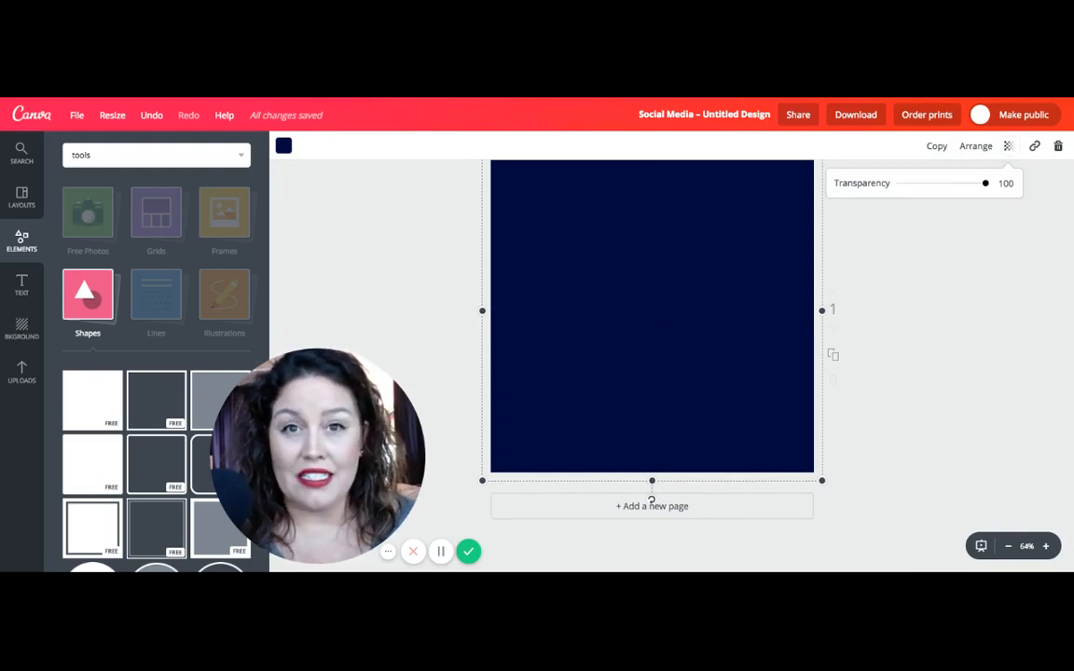
pyautogui.moveTo(986, 188); pyautogui.dragTo(932, 184)
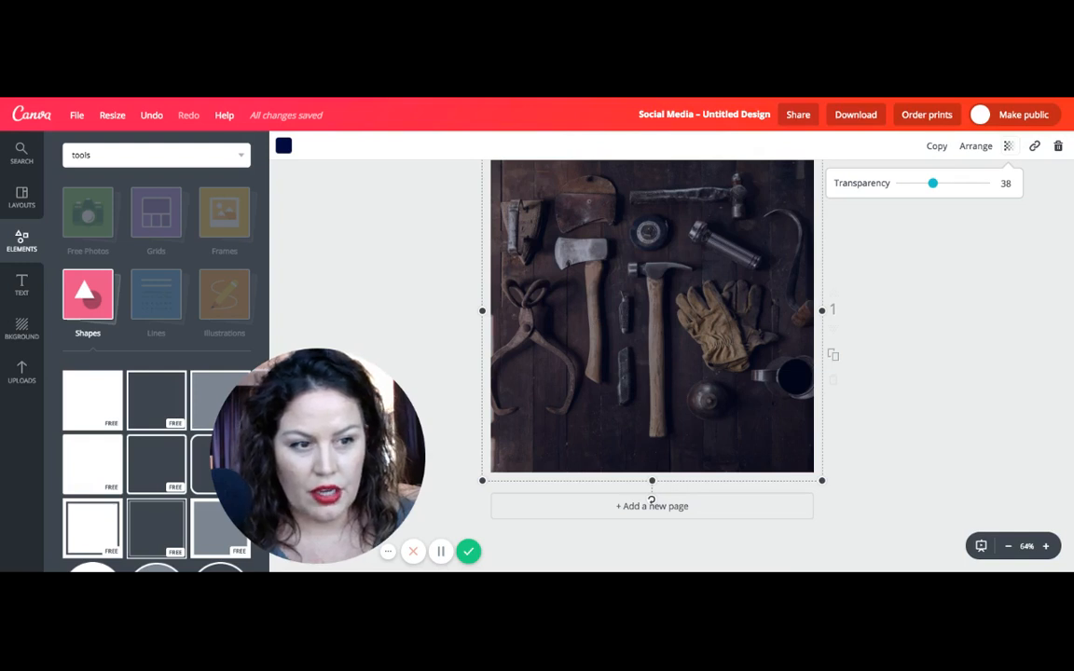
pyautogui.press('Left')
pyautogui.press('Left')
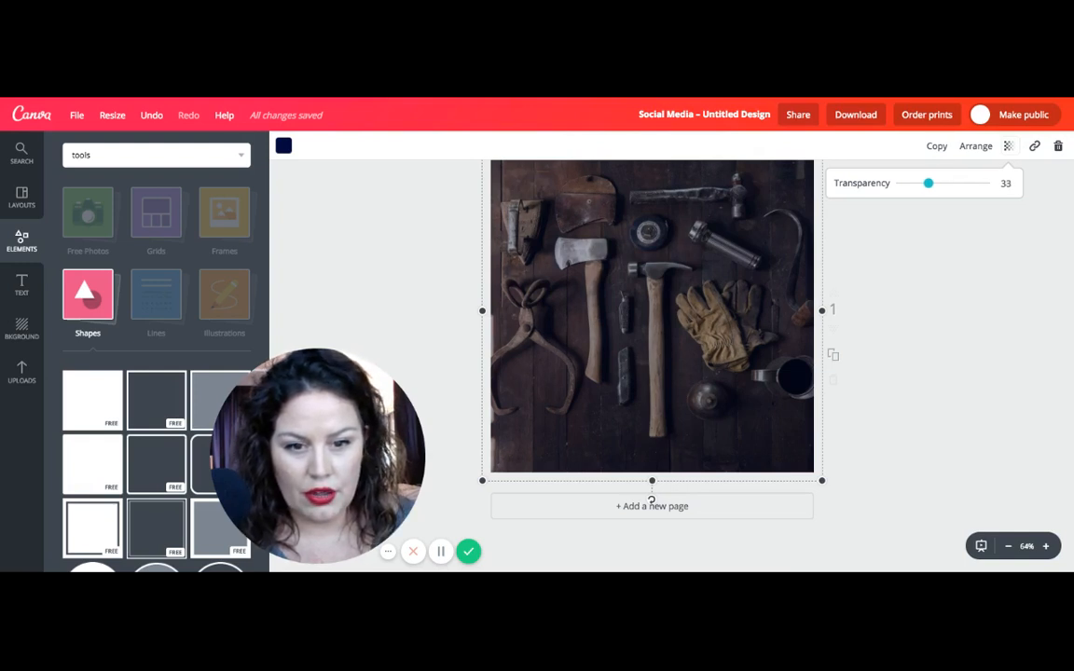
pyautogui.press('Right')
pyautogui.press('Right')
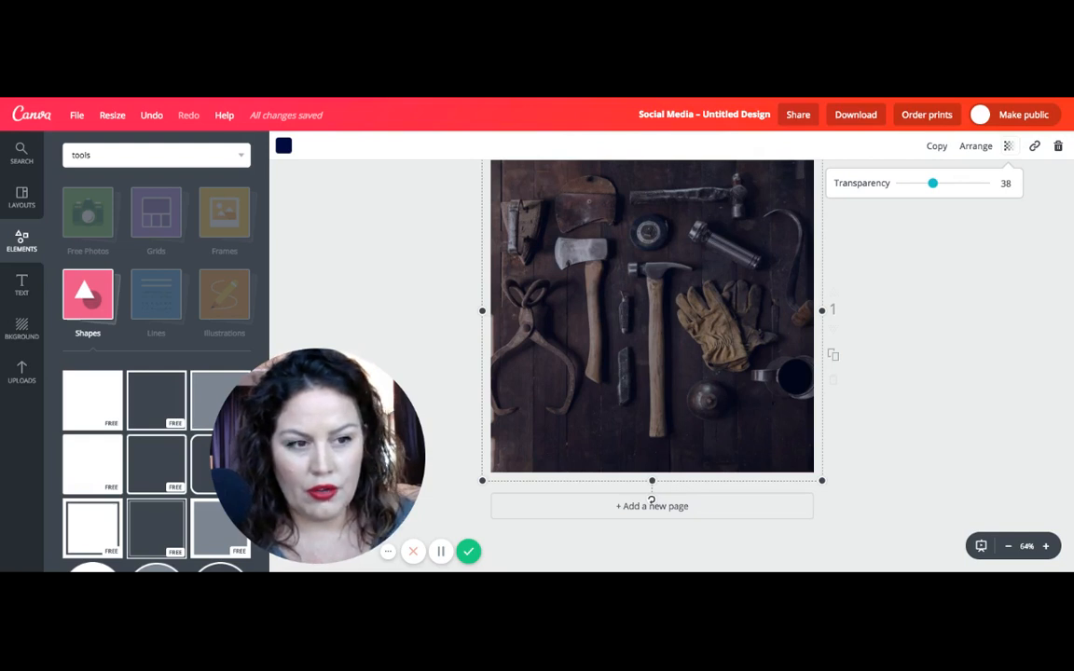
pyautogui.press('Right')
pyautogui.press('Right')
pyautogui.press('Right')
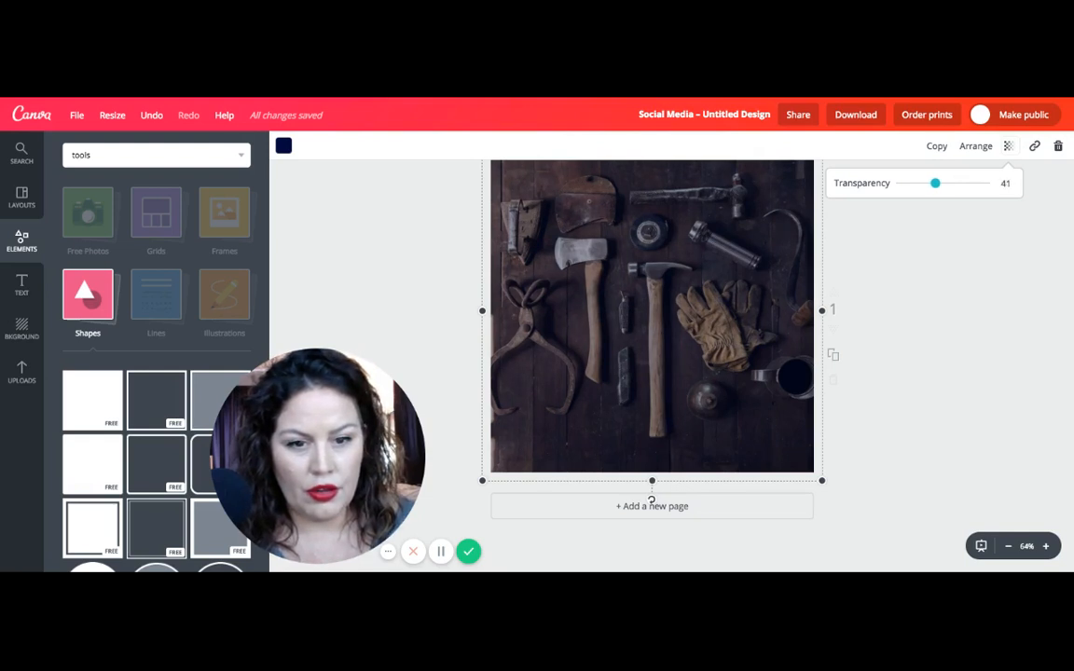
pyautogui.press('Left')
pyautogui.press('Left')
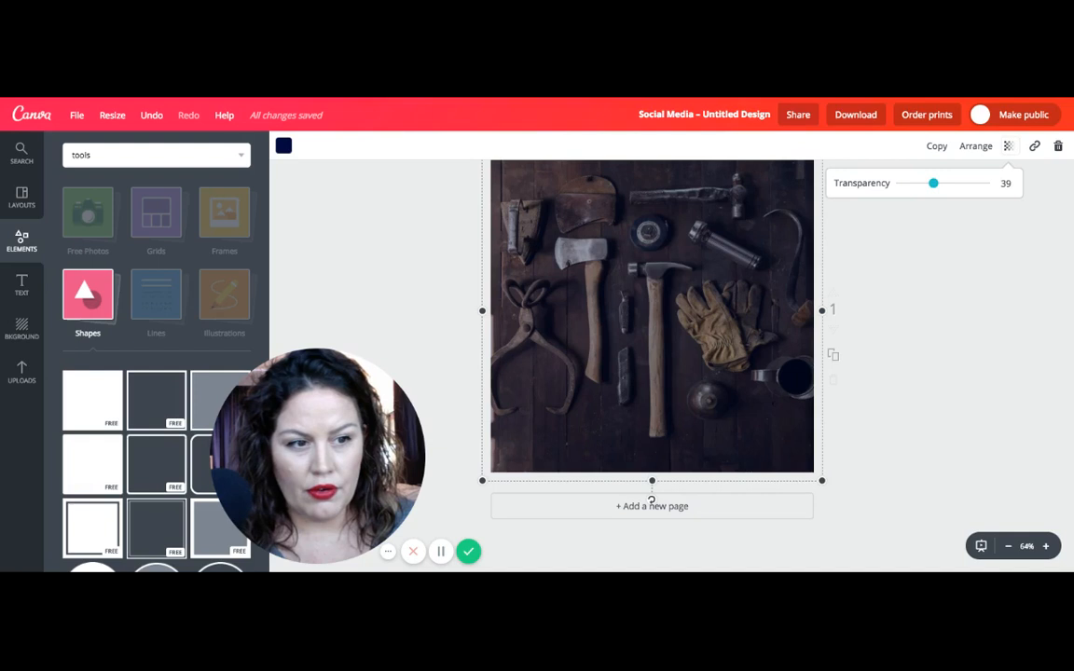
pyautogui.press('Left')
pyautogui.press('Left')
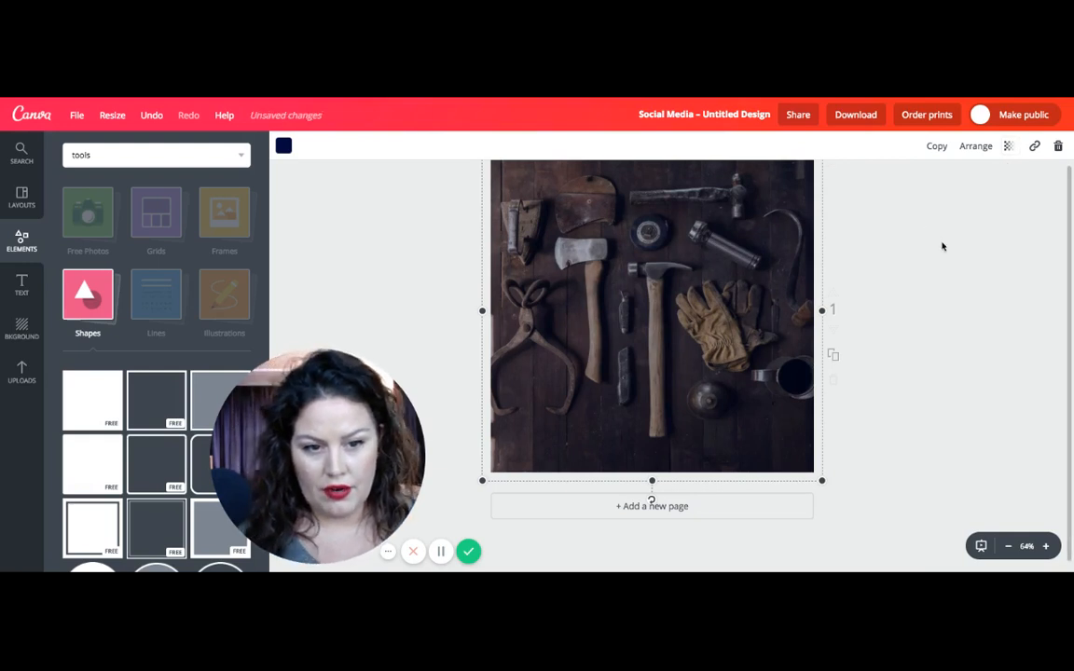
pyautogui.scroll(1, 942, 246)
pyautogui.click(942, 247)
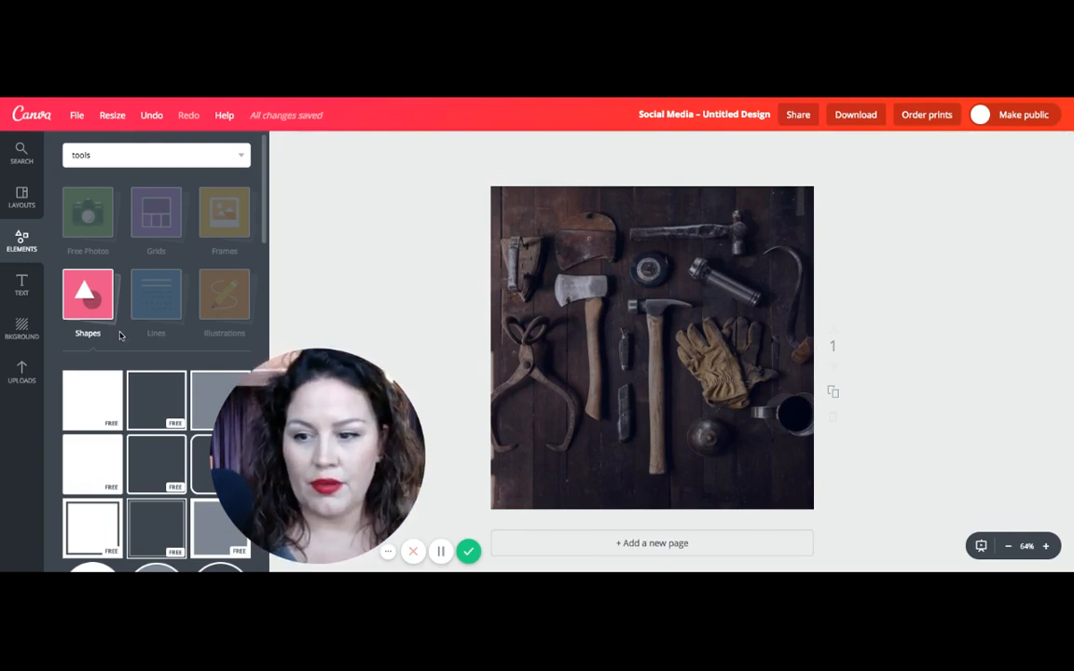
# Add a heading text box over the tinted tools photo and replace its placeholder text
pyautogui.click(89, 308)
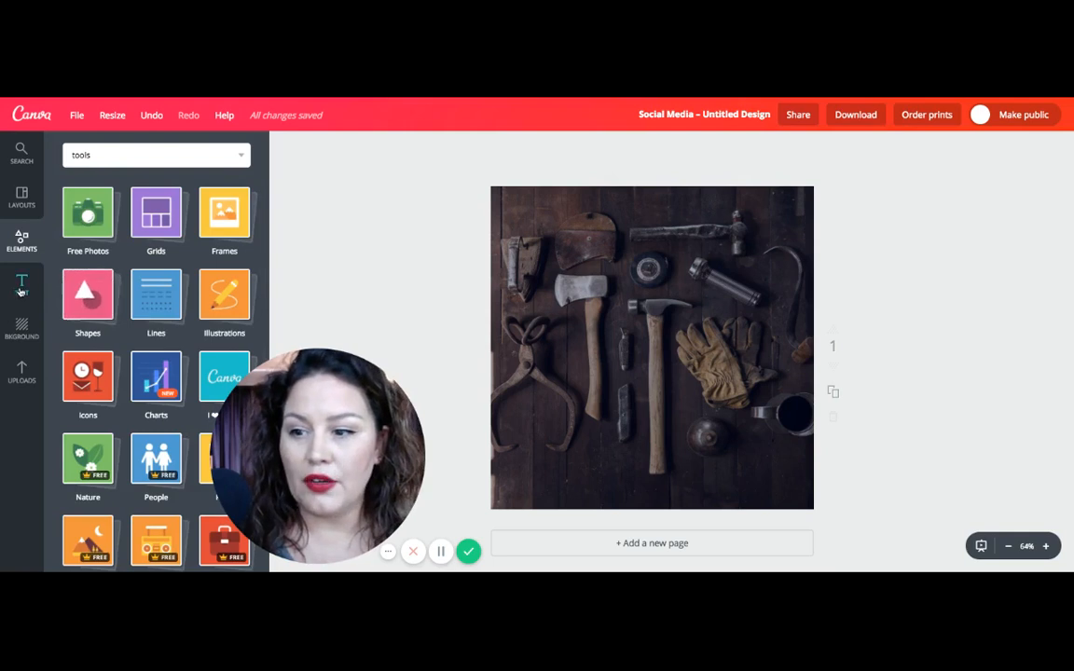
pyautogui.click(22, 285)
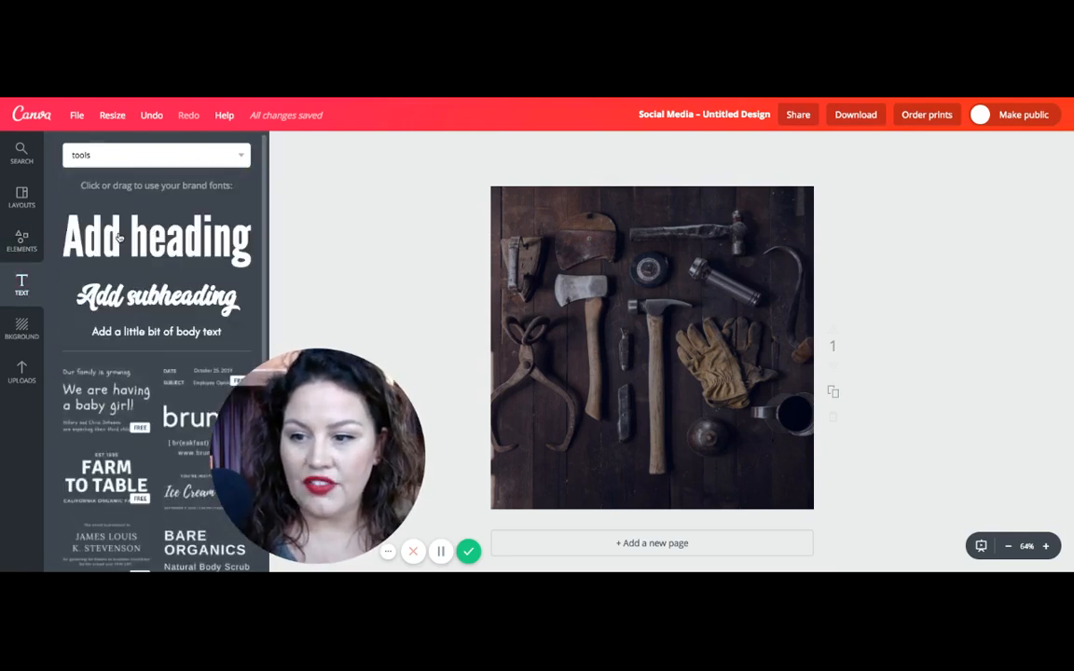
pyautogui.click(191, 241)
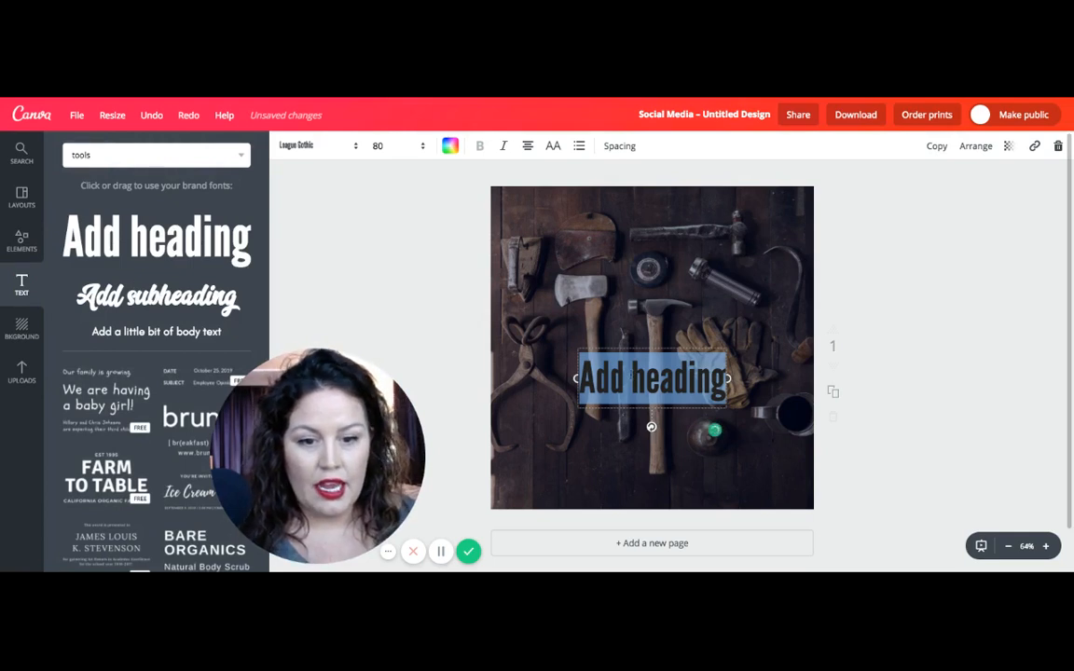
pyautogui.doubleClick(631, 375)
pyautogui.click(604, 380)
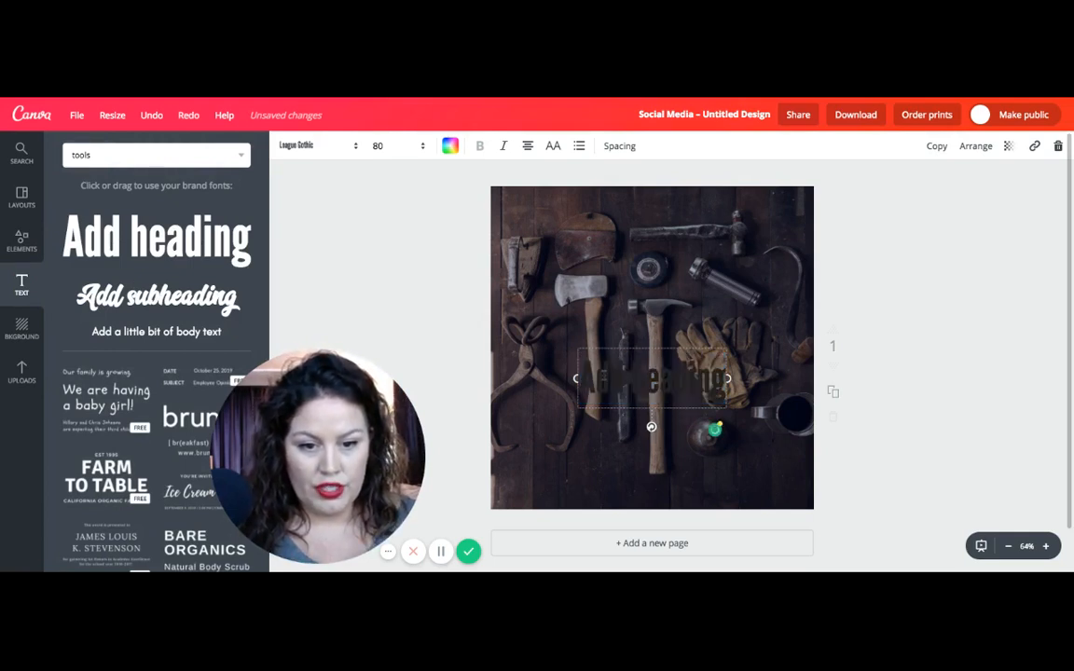
pyautogui.tripleClick(604, 379)
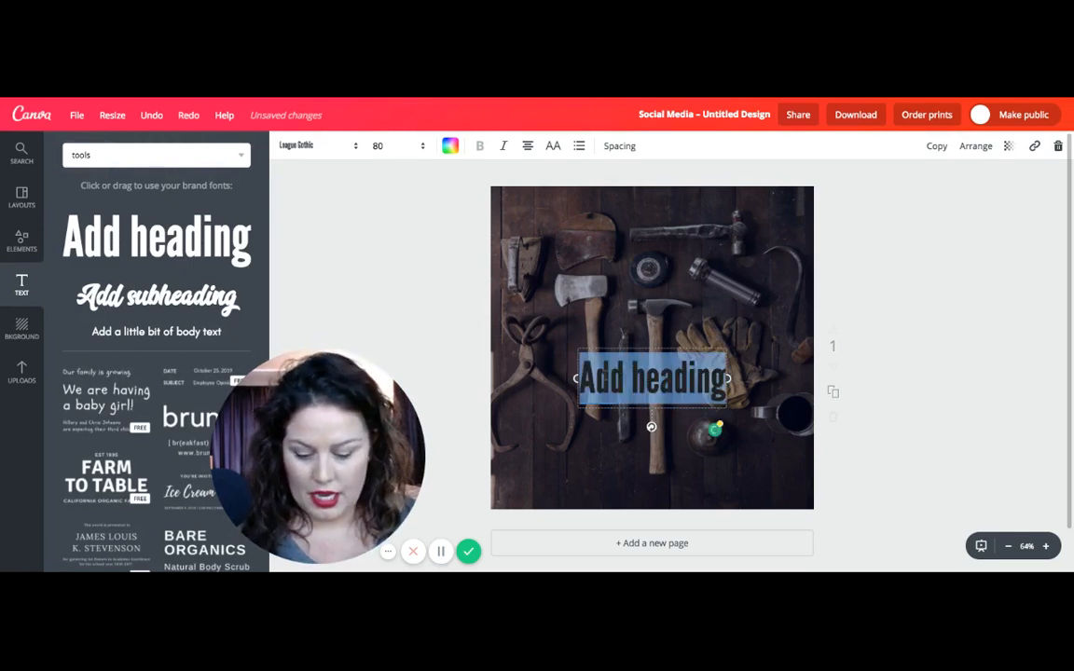
pyautogui.press('BackSpace')
pyautogui.write('TOOLS')
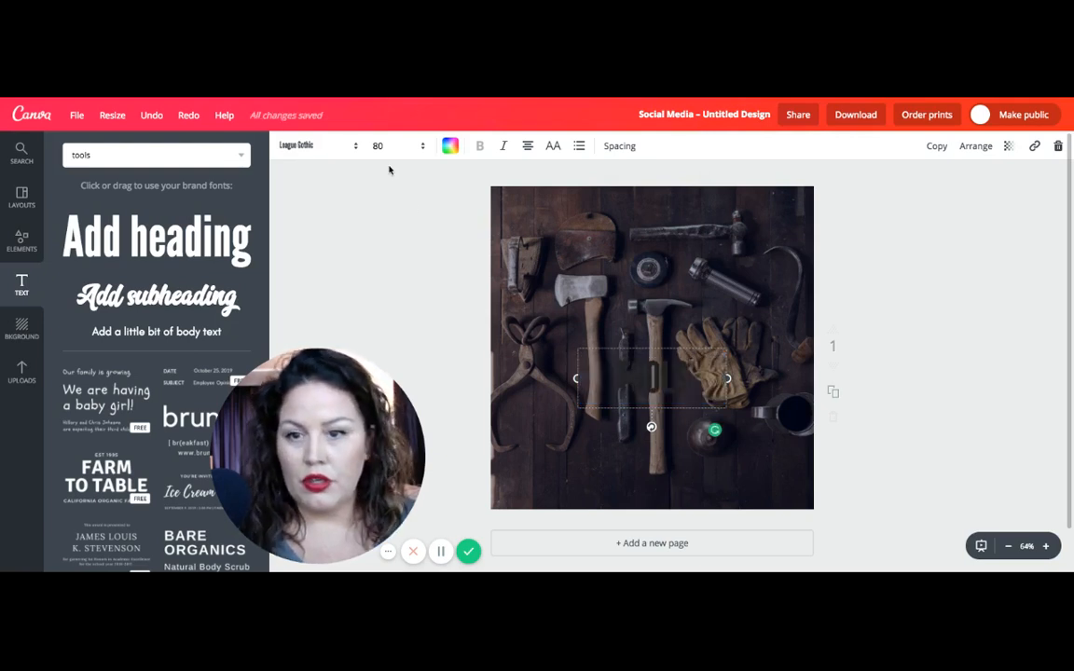
# Colour the TOOLS heading off-white from the primary palette and set its font size to 120
pyautogui.click(450, 145)
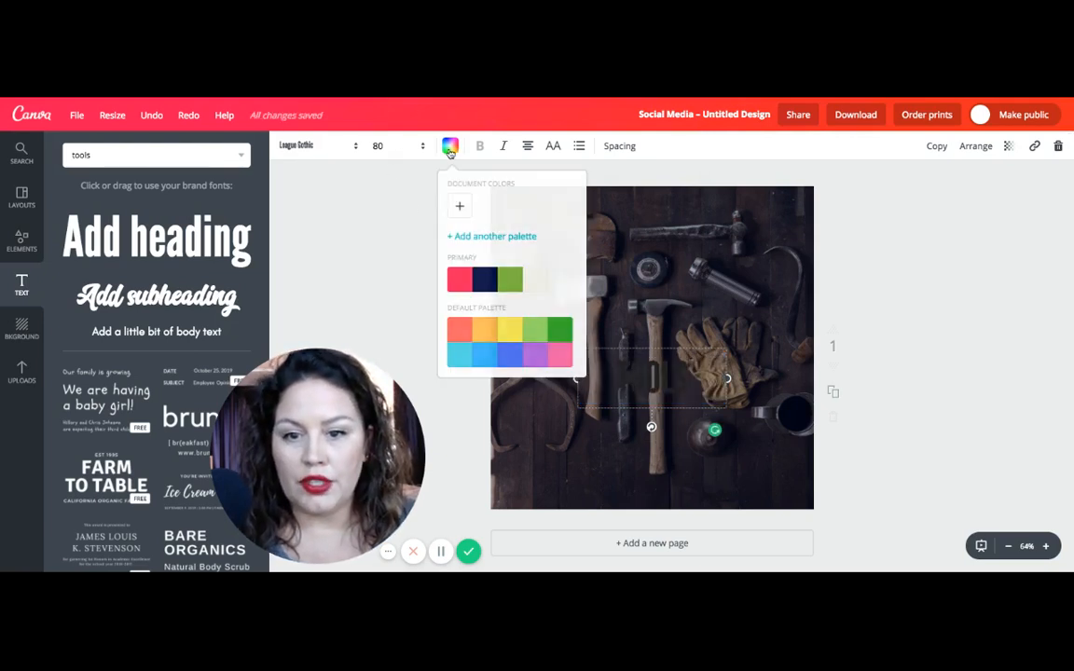
pyautogui.click(537, 277)
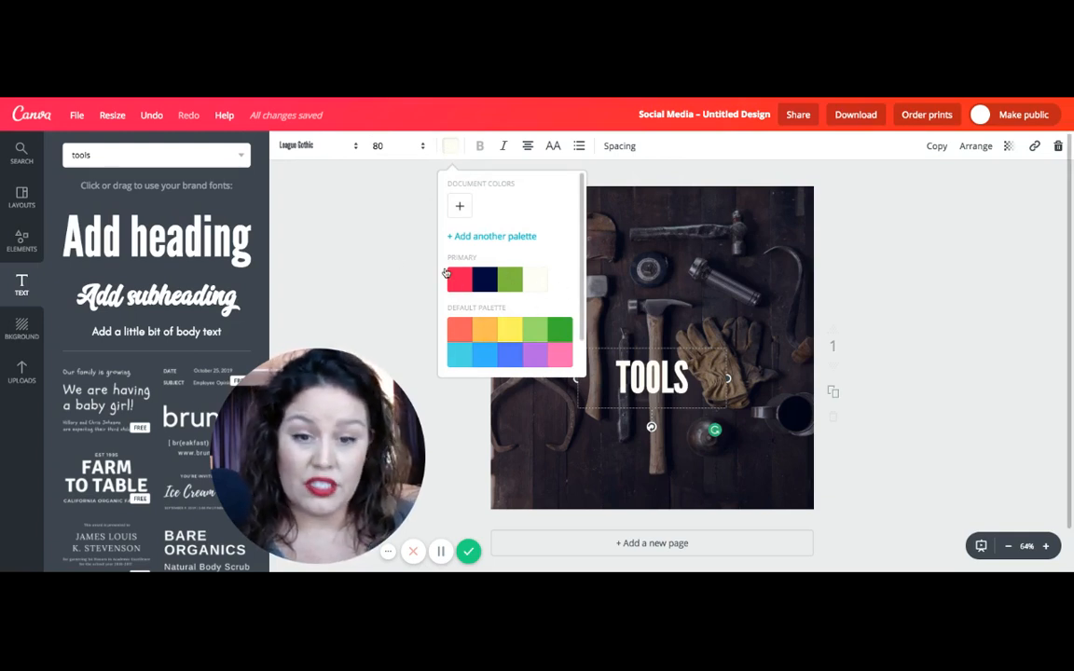
pyautogui.click(379, 264)
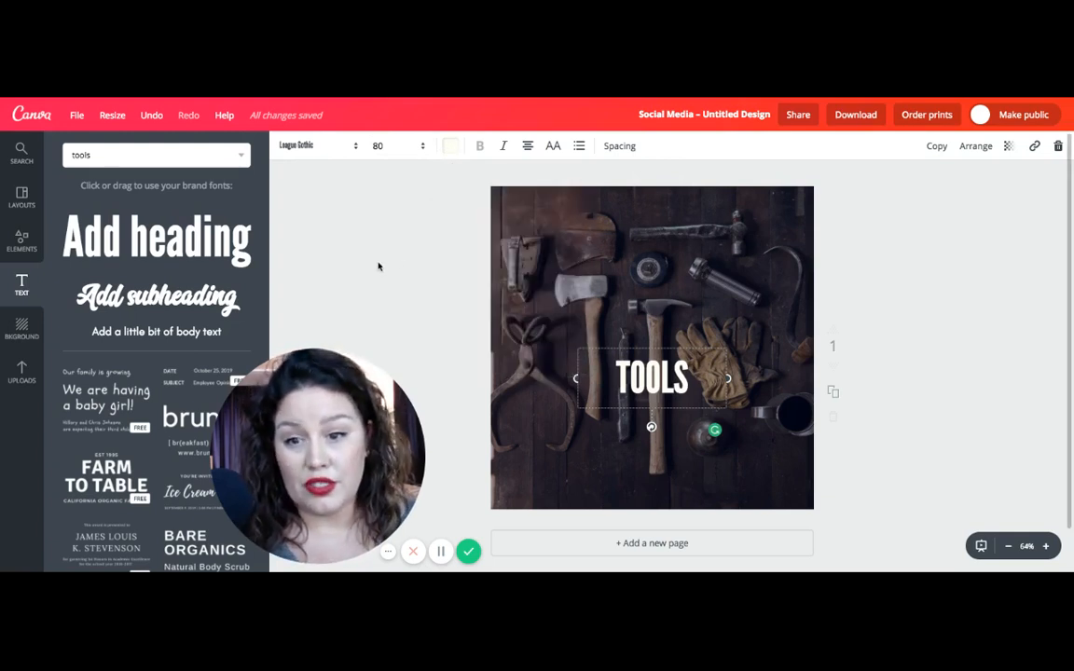
pyautogui.click(422, 146)
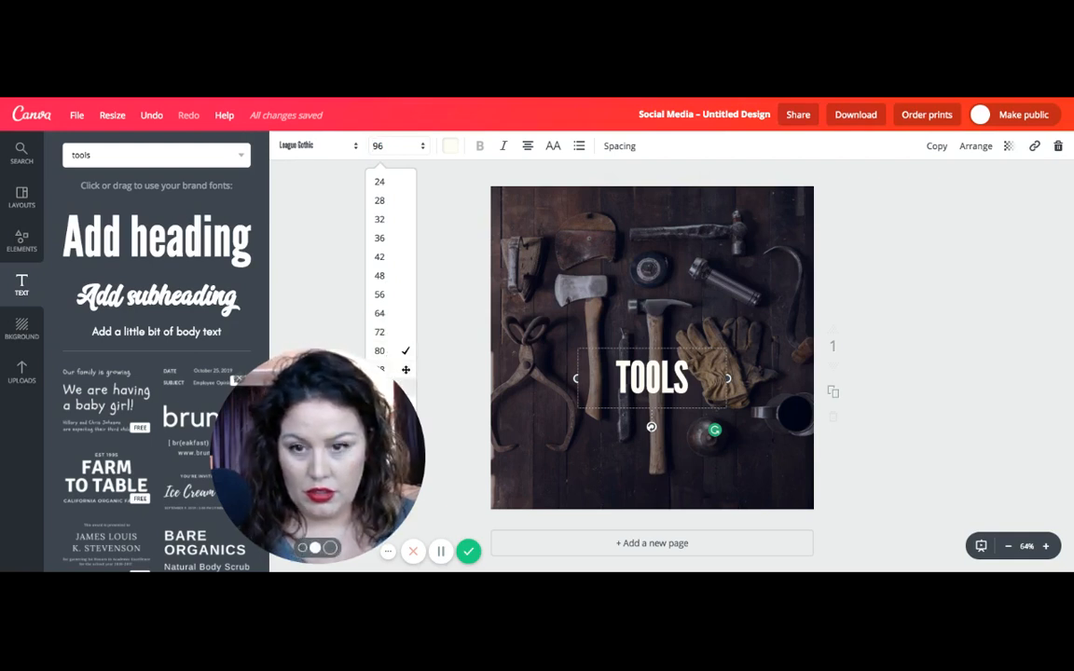
pyautogui.click(378, 146)
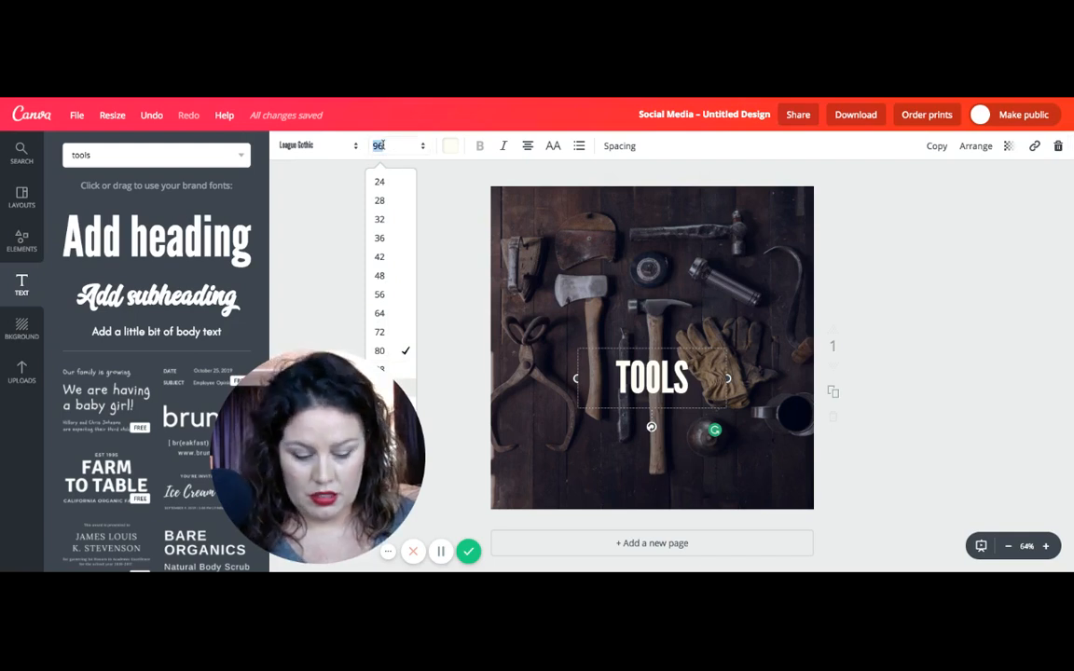
pyautogui.press('Return')
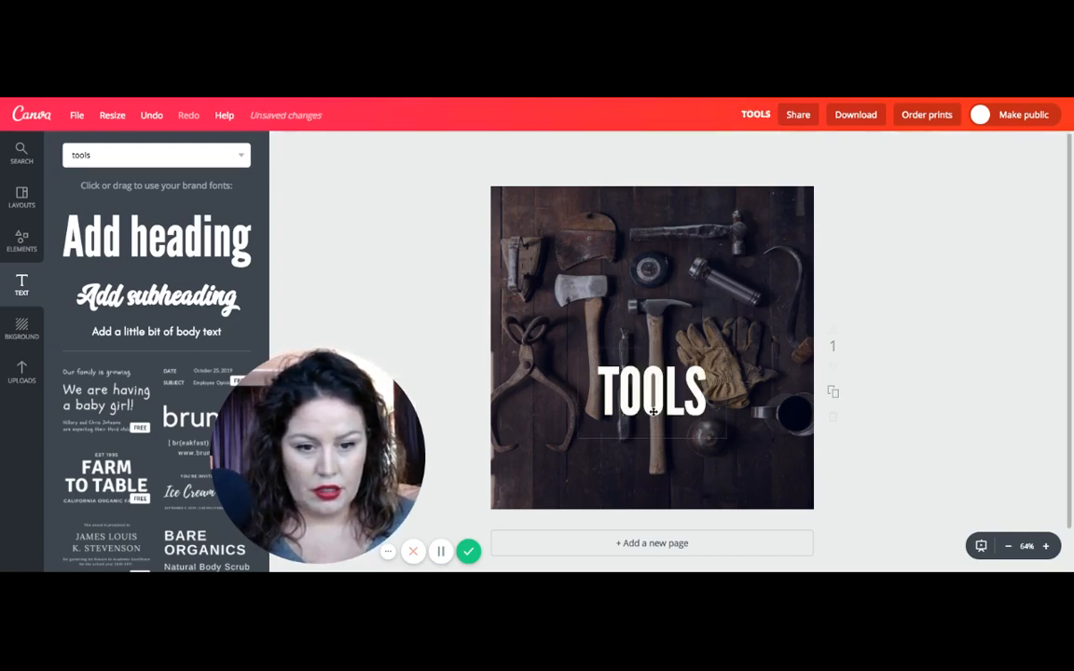
# Move the TOOLS heading to the upper part of the page, widen its text box on both sides and centre it
pyautogui.moveTo(614, 449); pyautogui.dragTo(652, 290)
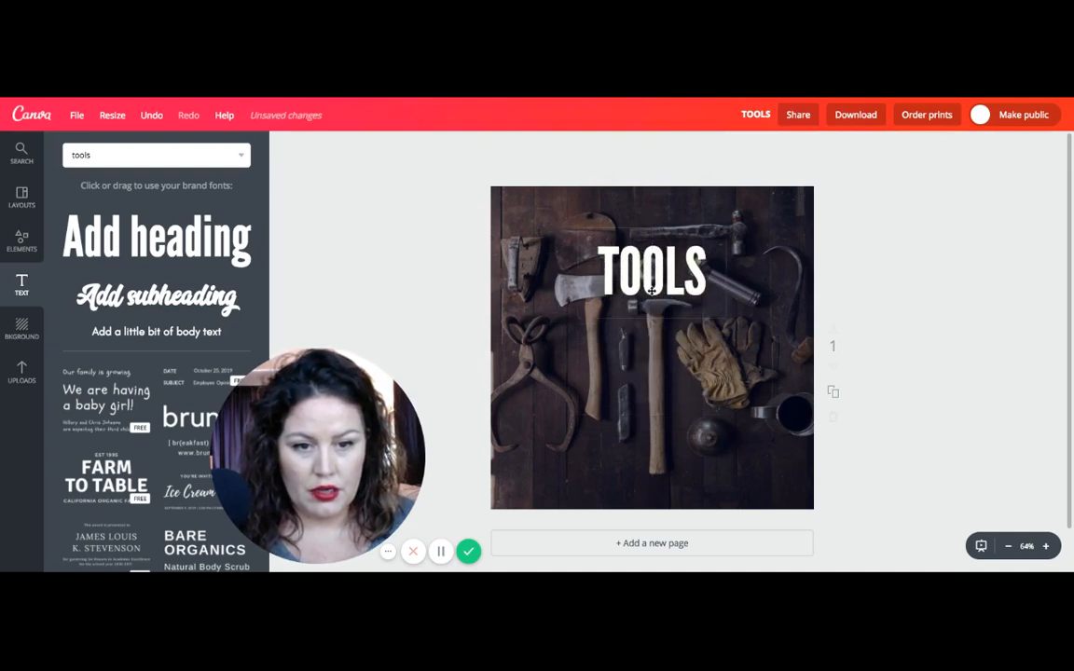
pyautogui.scroll(-1, 854, 181)
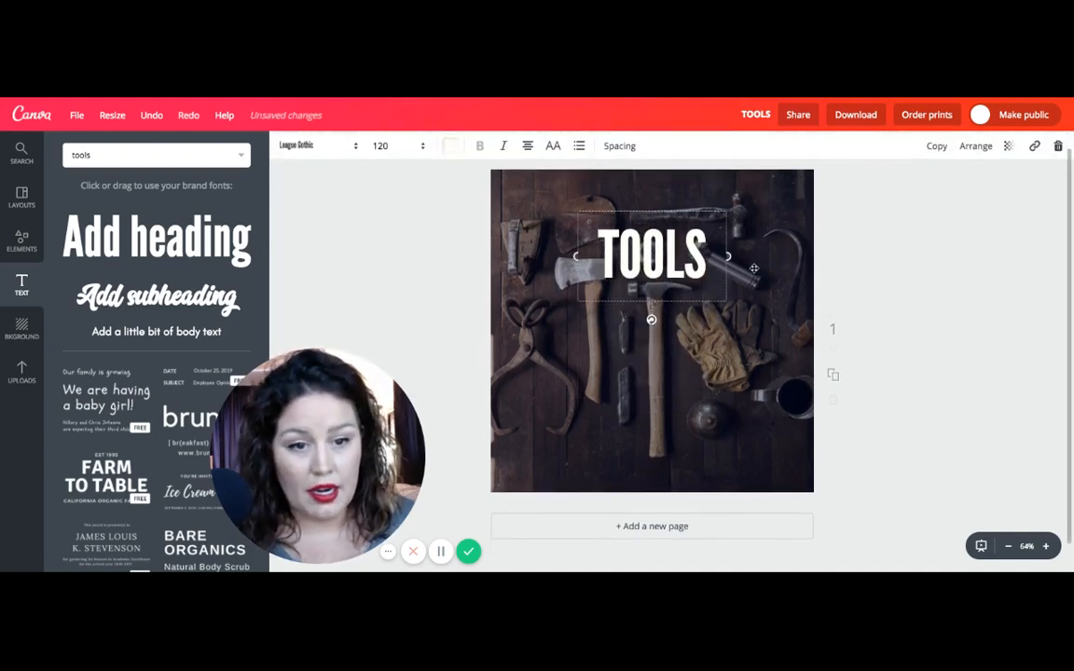
pyautogui.moveTo(731, 259); pyautogui.dragTo(766, 256)
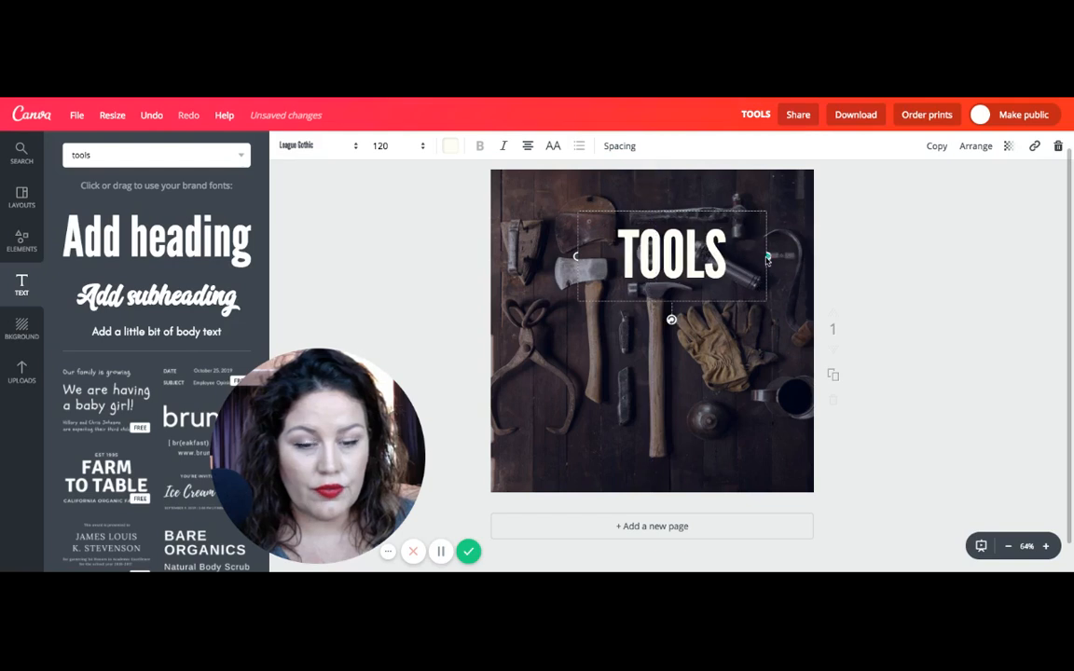
pyautogui.moveTo(575, 255); pyautogui.dragTo(540, 254)
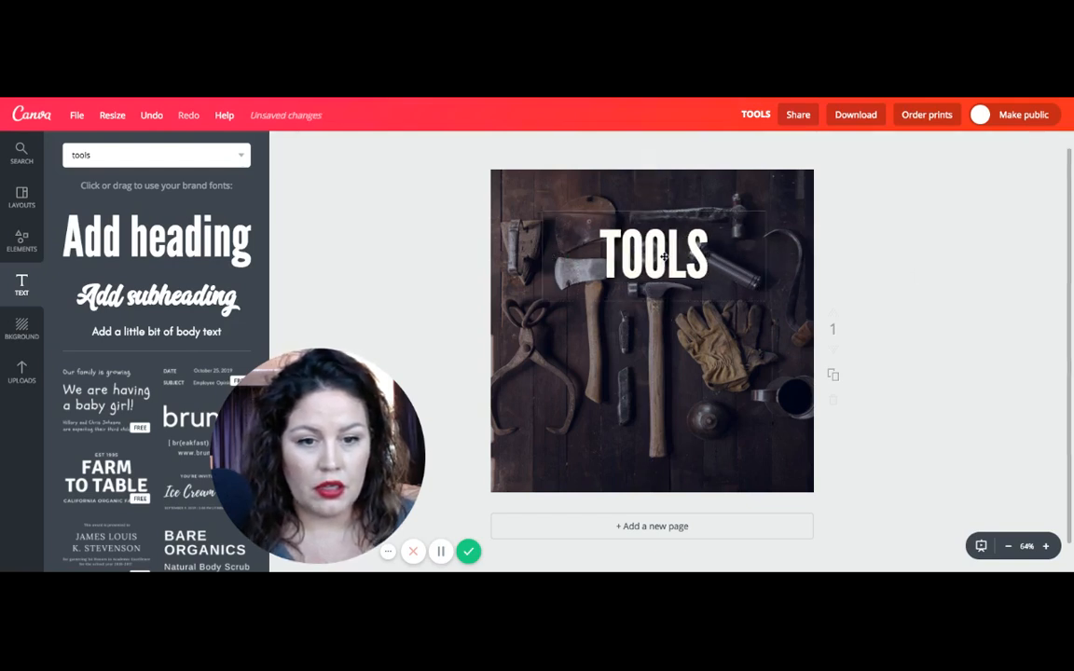
pyautogui.moveTo(663, 258); pyautogui.dragTo(663, 245)
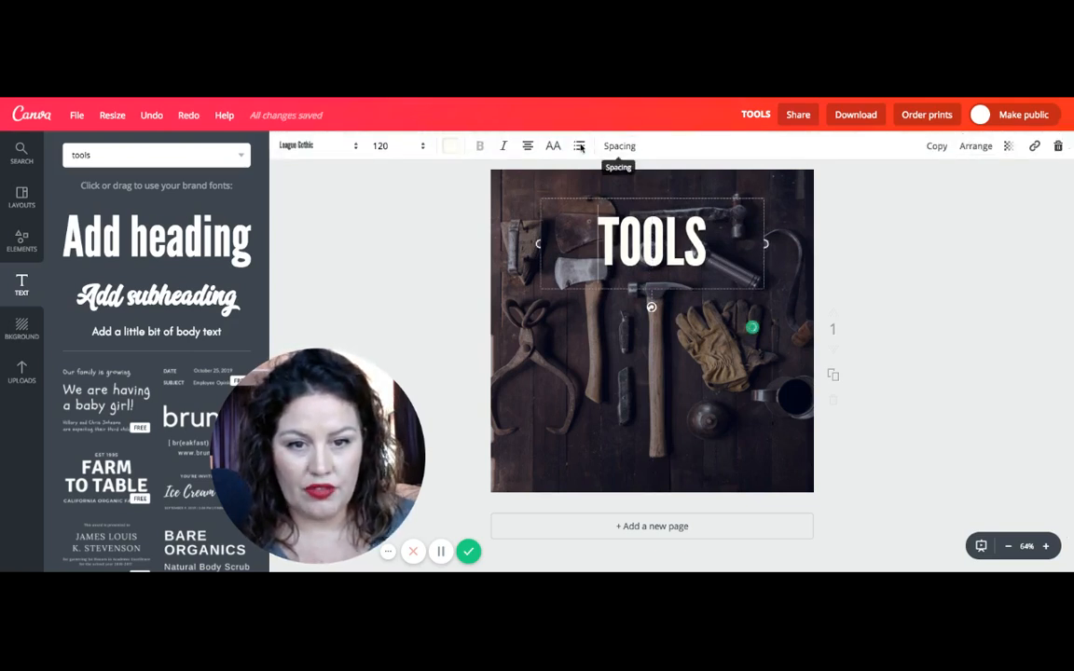
# Set the TOOLS heading's letter spacing to 140
pyautogui.click(619, 147)
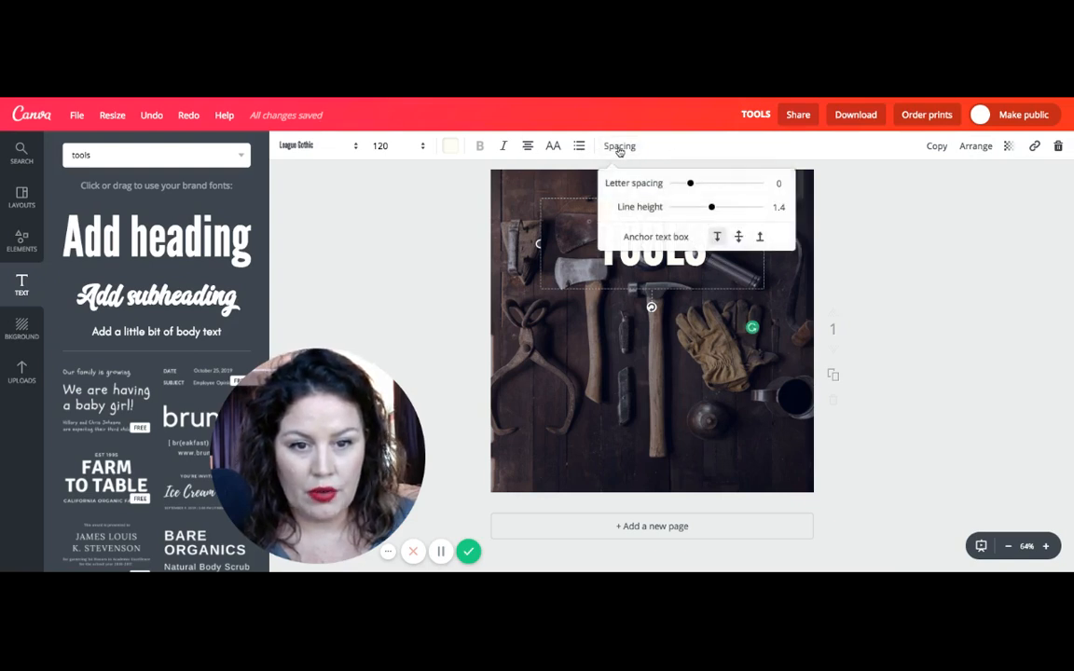
pyautogui.moveTo(691, 184); pyautogui.dragTo(702, 184)
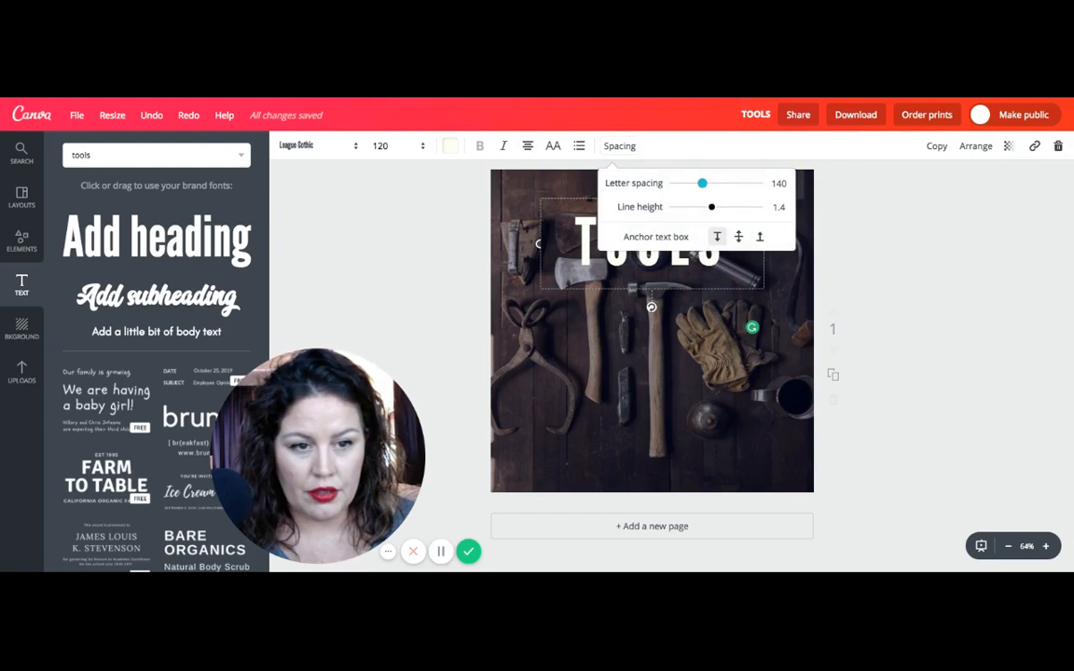
pyautogui.click(855, 210)
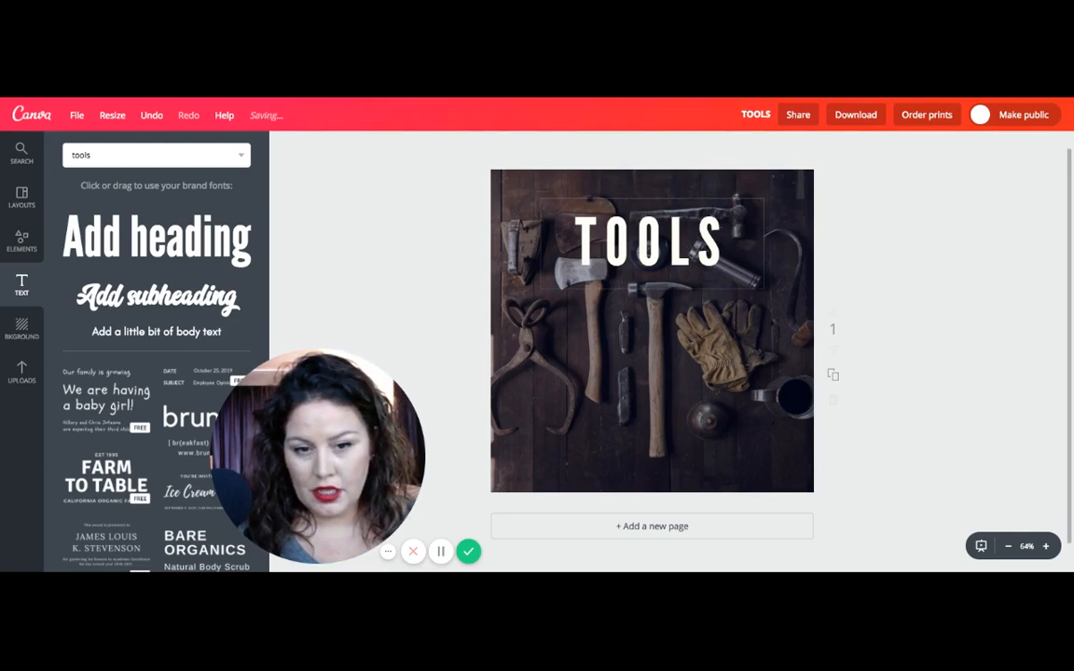
# Change the TOOLS heading's font to the brand font Glacial Indifference
pyautogui.click(648, 241)
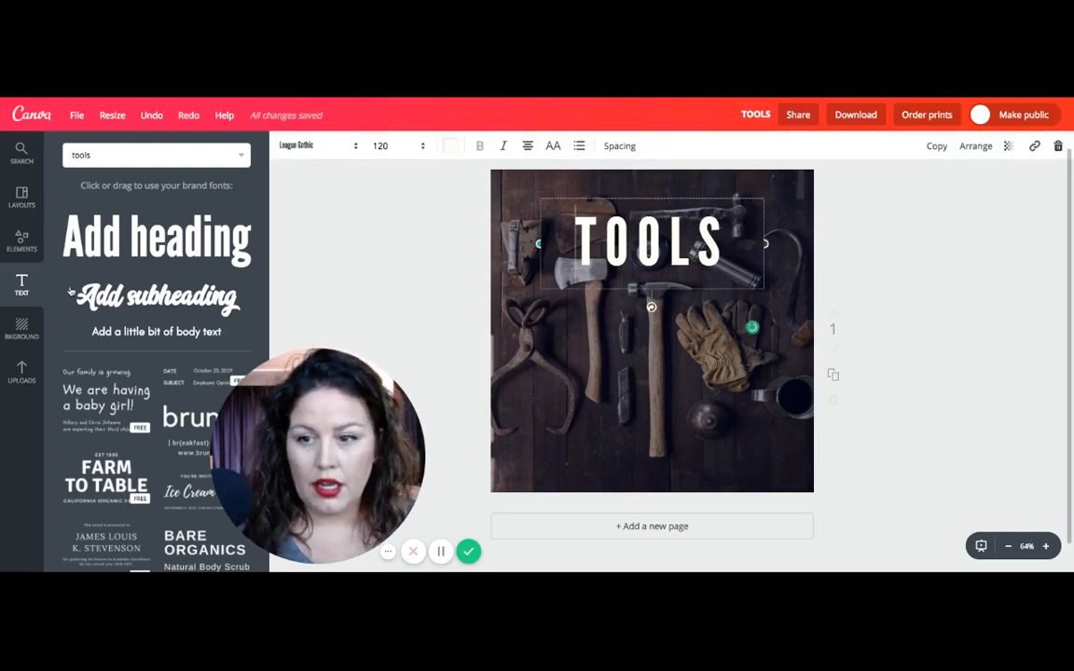
pyautogui.click(299, 149)
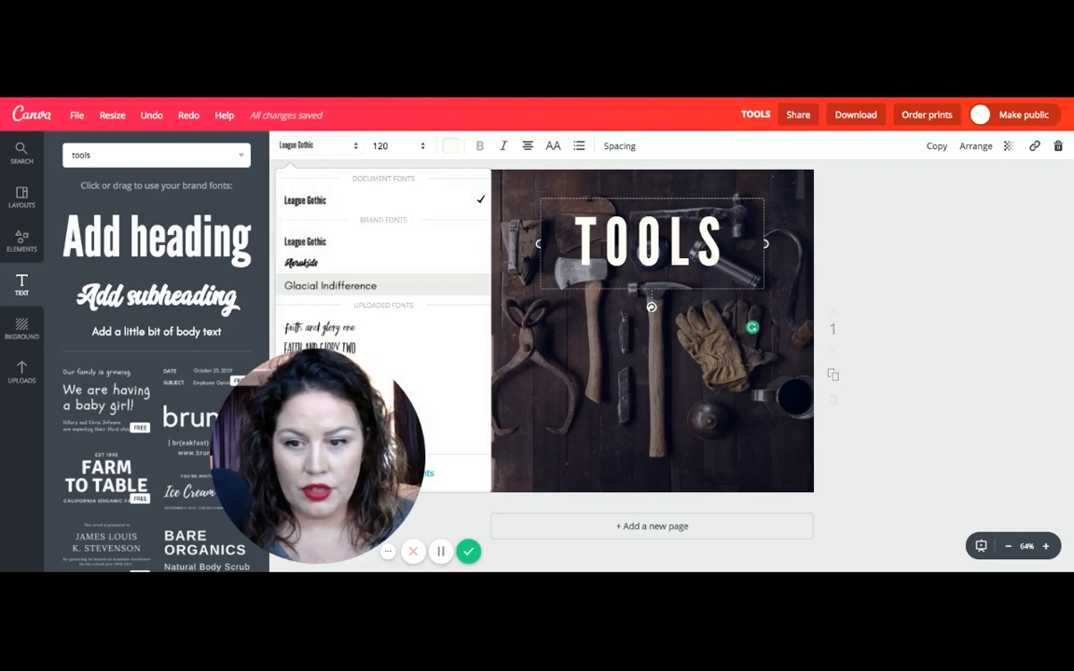
pyautogui.click(331, 285)
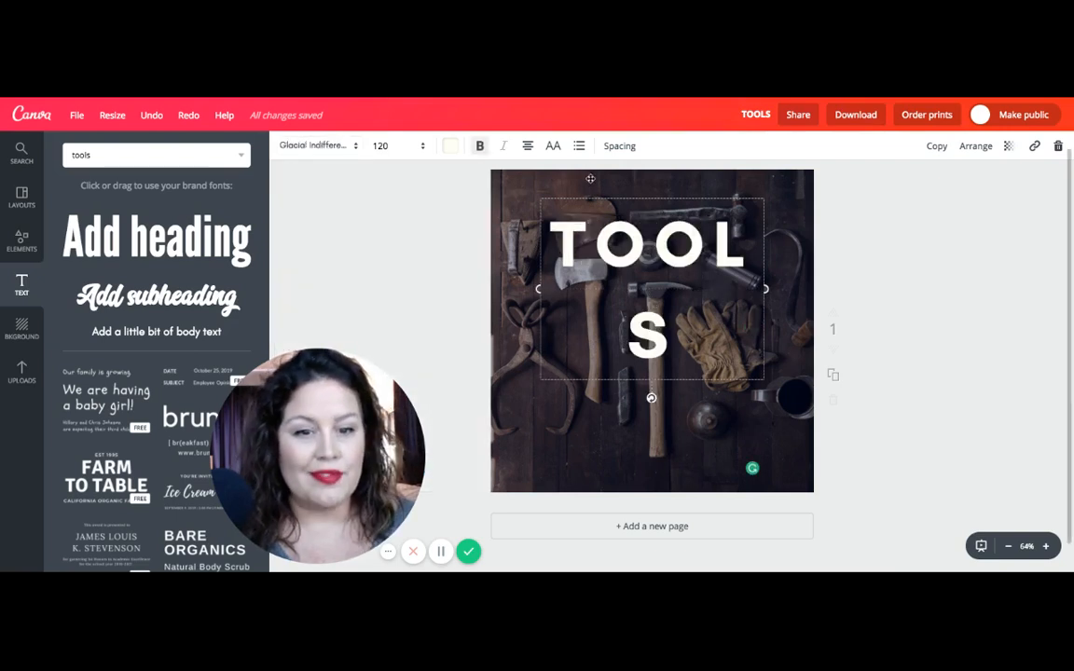
# Set the TOOLS heading's letter spacing to 30 and re-centre it near the top edge of the page
pyautogui.click(619, 146)
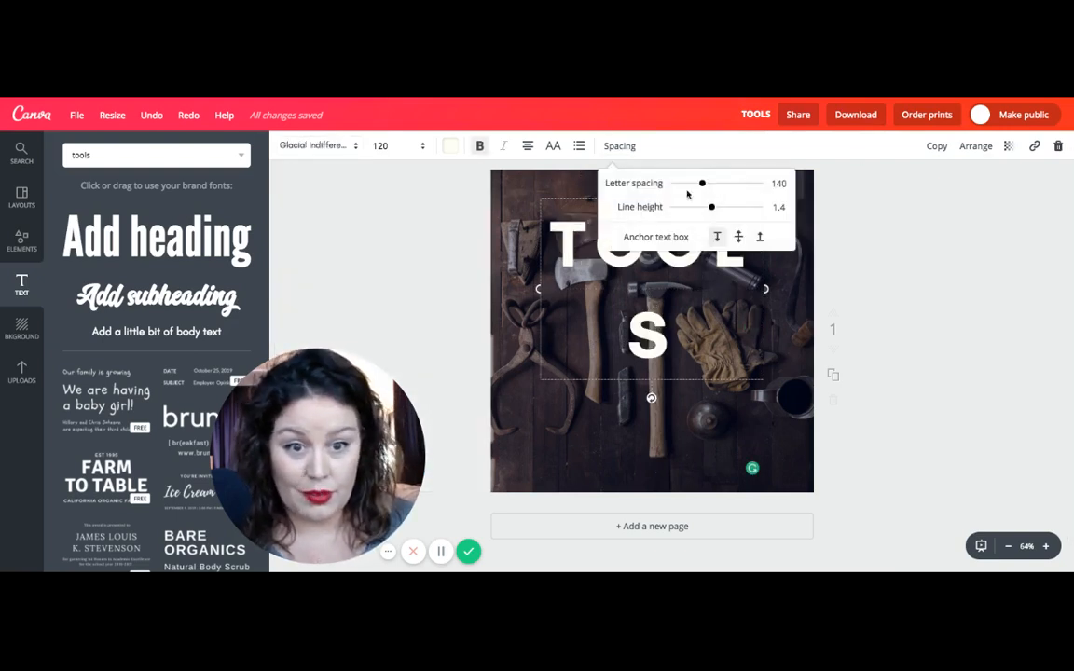
pyautogui.moveTo(701, 186); pyautogui.dragTo(692, 183)
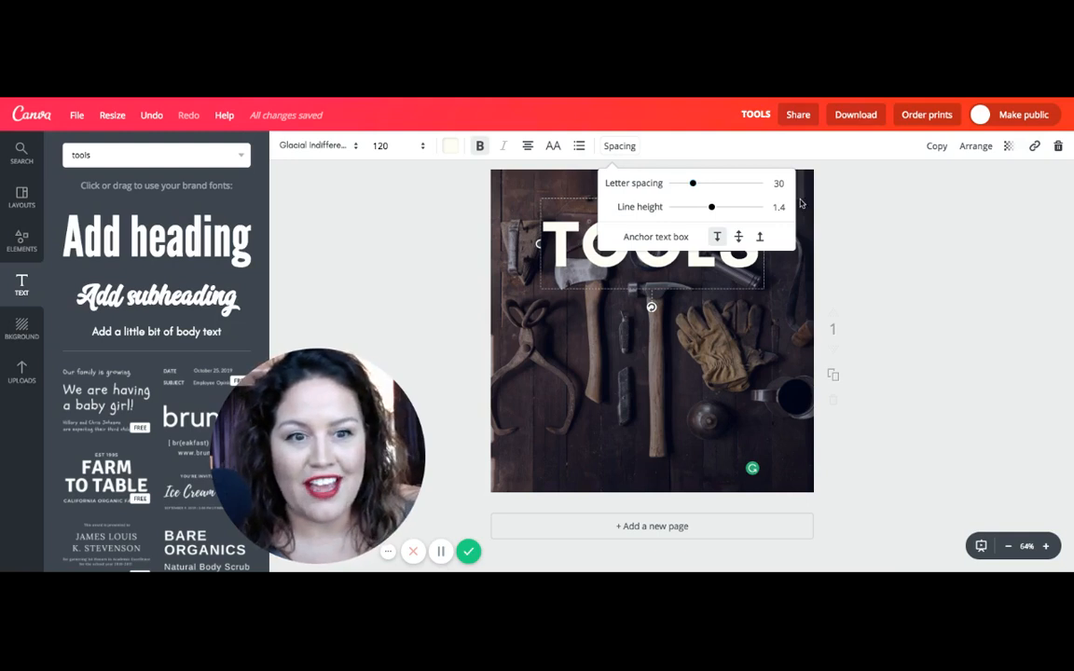
pyautogui.click(863, 203)
pyautogui.click(863, 206)
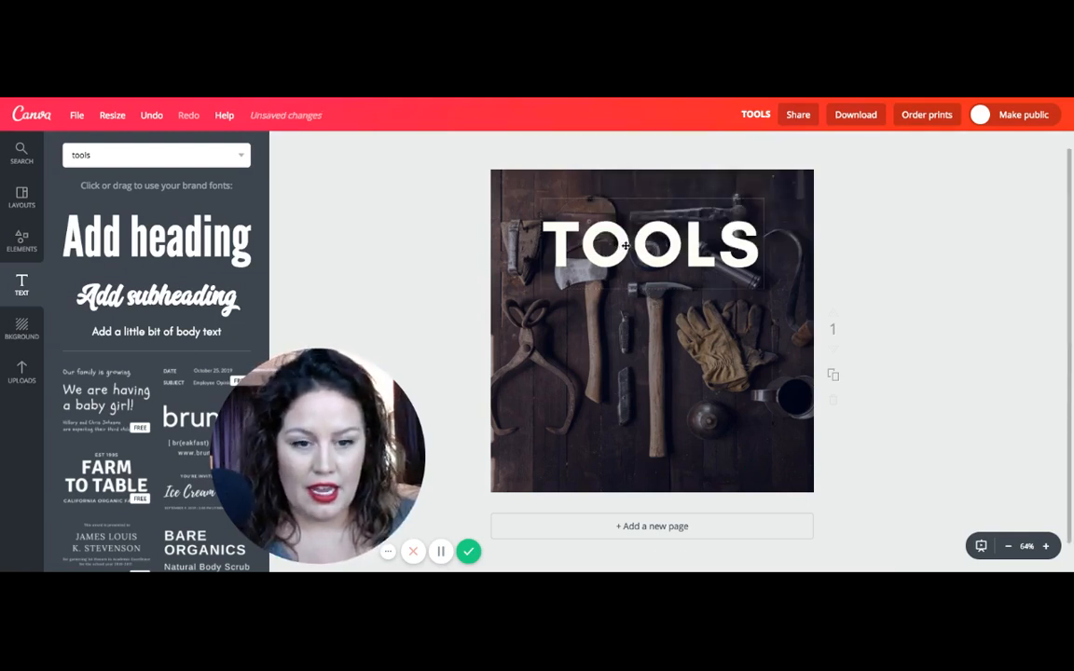
pyautogui.moveTo(627, 245); pyautogui.dragTo(618, 251)
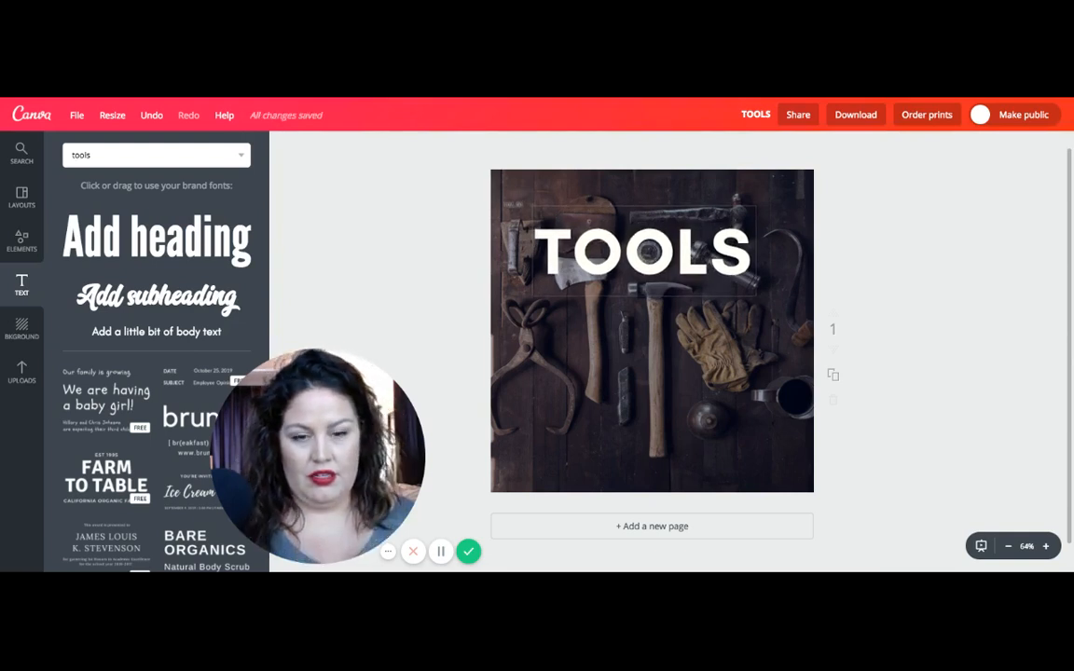
pyautogui.moveTo(650, 250); pyautogui.dragTo(659, 234)
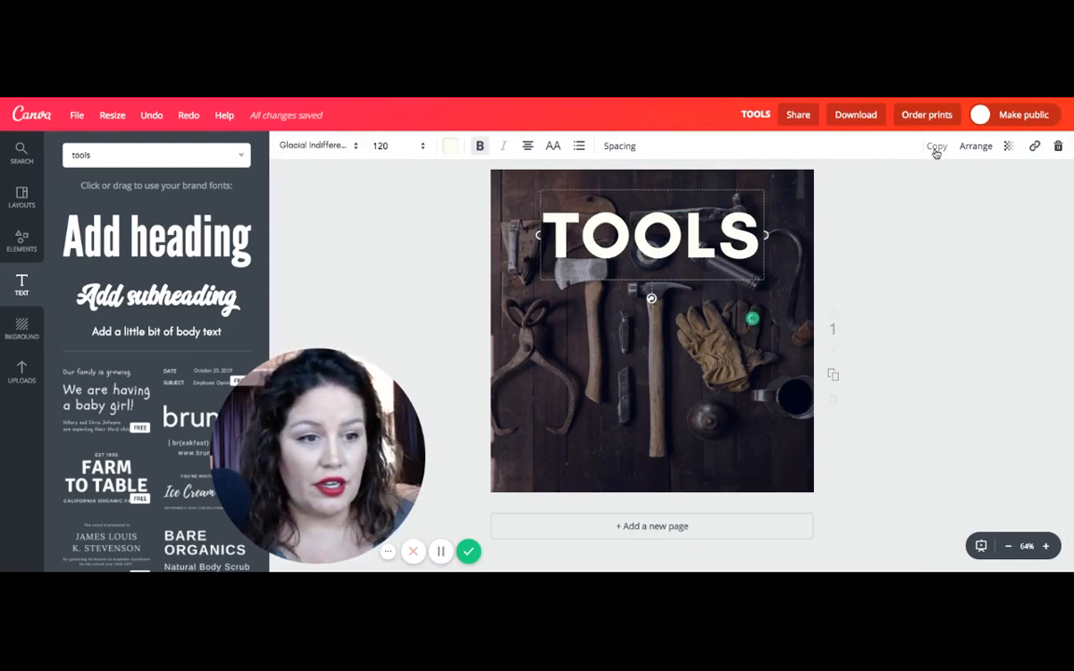
# Duplicate the TOOLS heading, place the copy centred beneath it and change its text to THAT
pyautogui.click(936, 147)
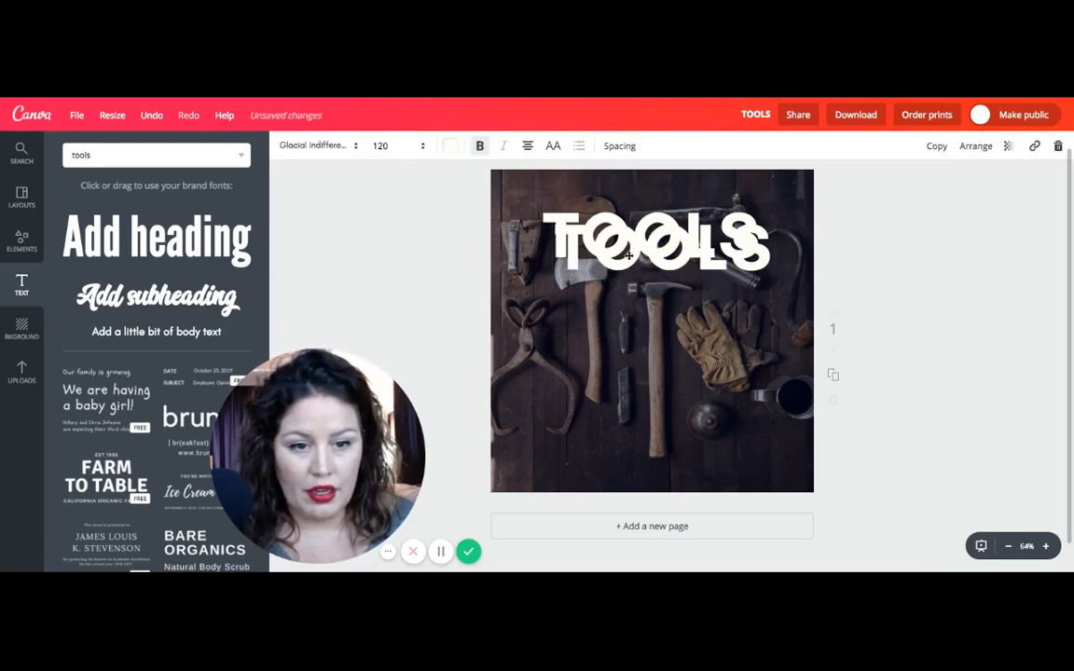
pyautogui.moveTo(652, 255); pyautogui.dragTo(642, 320)
pyautogui.doubleClick(645, 317)
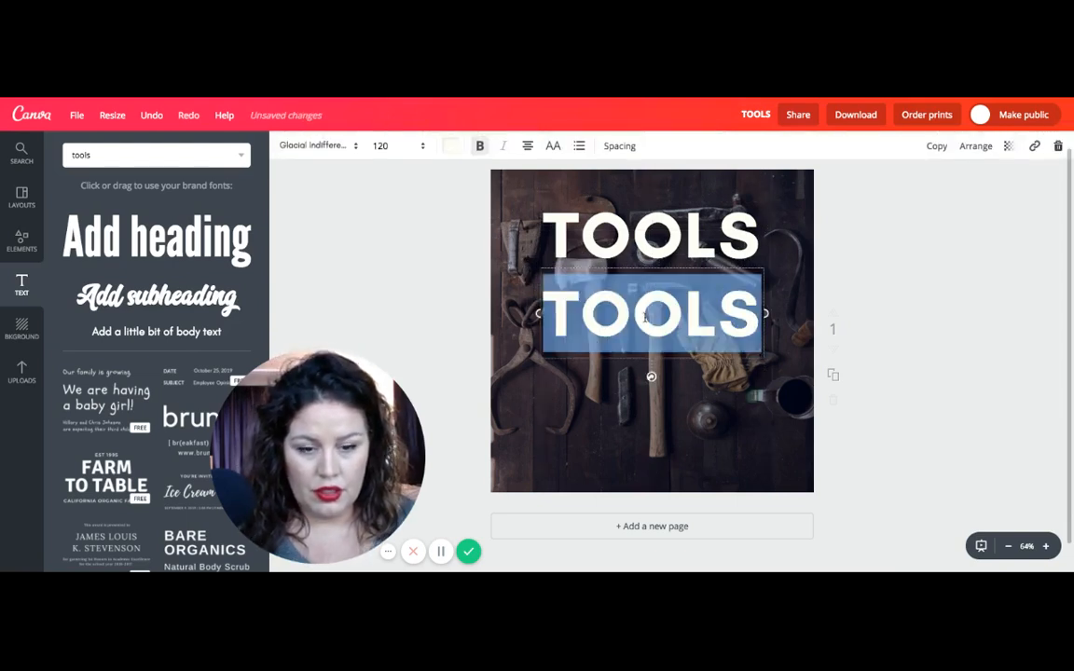
pyautogui.write('T')
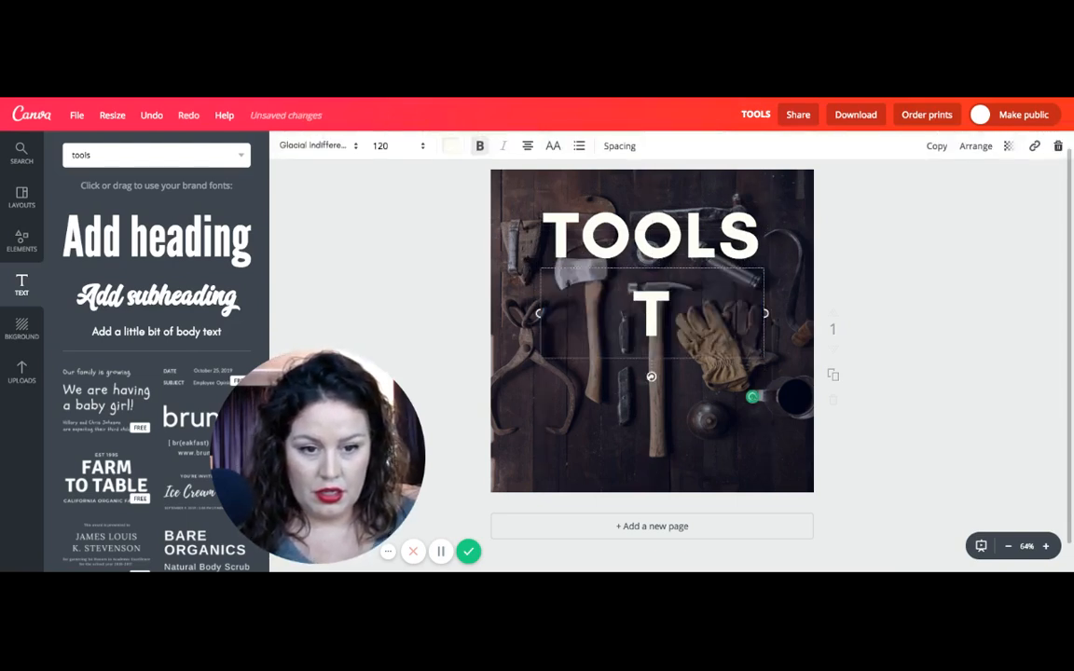
pyautogui.write('HAT')
pyautogui.click(980, 252)
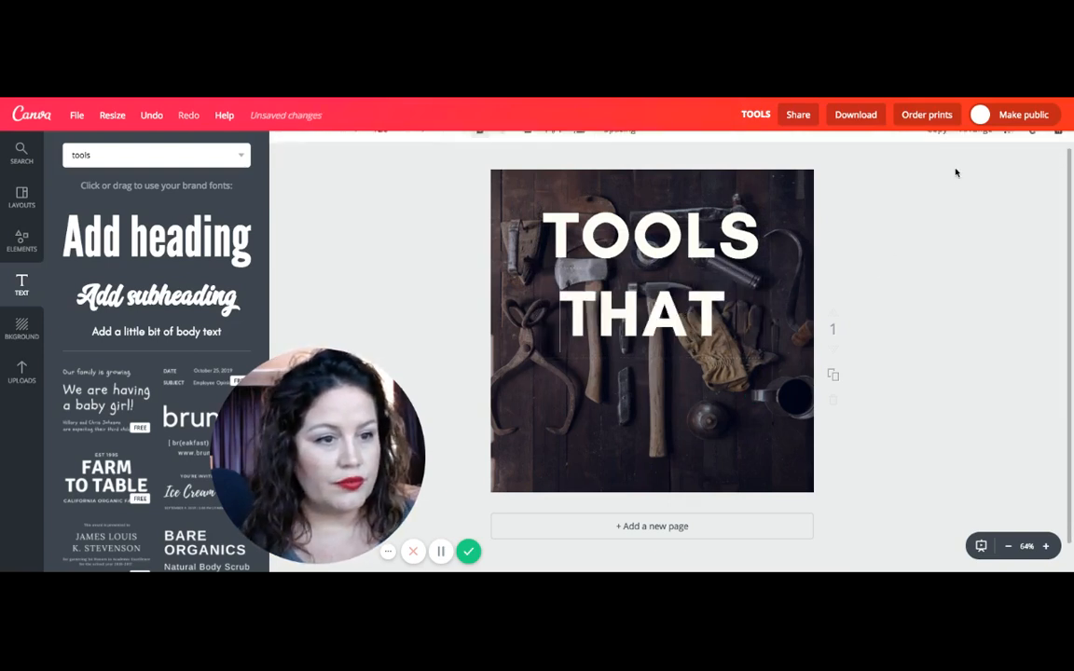
# Duplicate the THAT line, place the copy centred beneath it and change its text to WORK
pyautogui.click(942, 150)
pyautogui.click(926, 277)
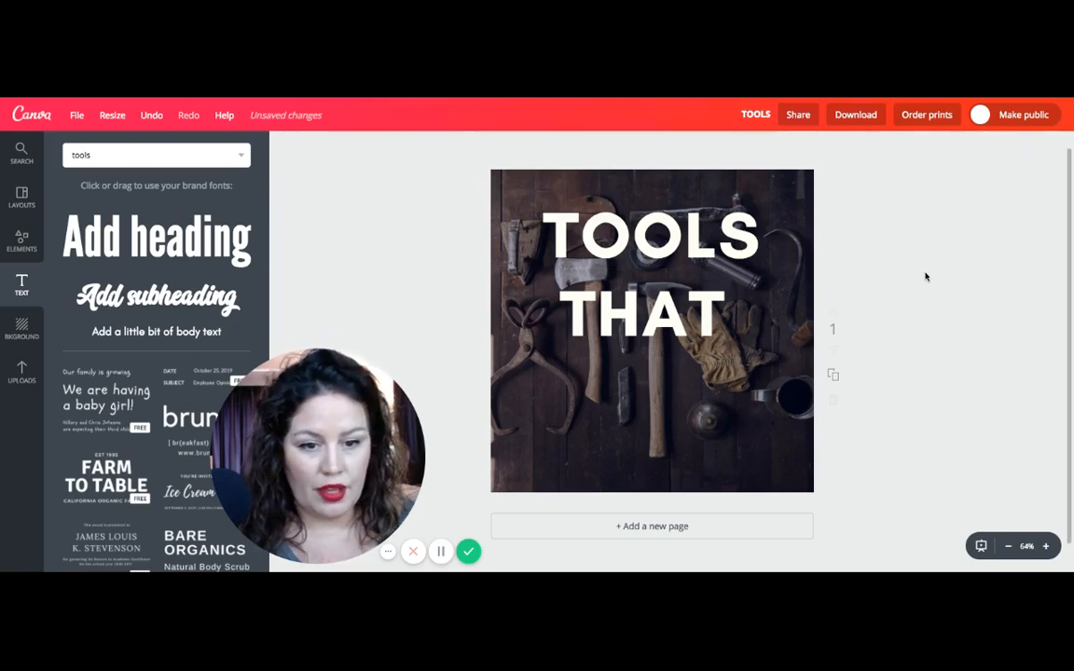
pyautogui.write('THAT')
pyautogui.click(926, 276)
pyautogui.moveTo(653, 334); pyautogui.dragTo(644, 390)
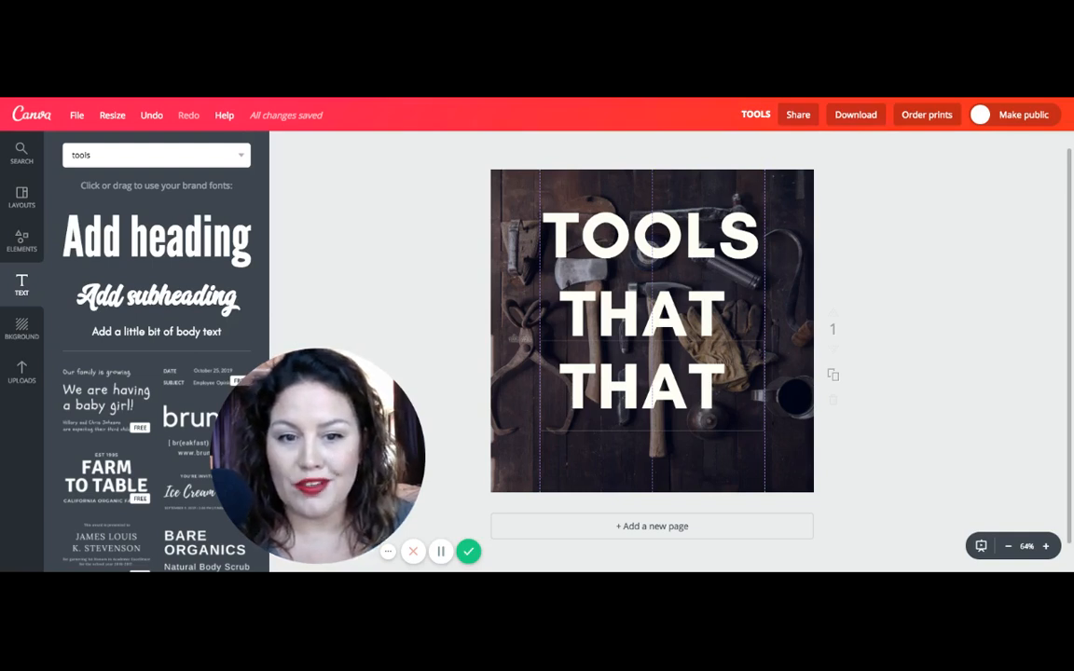
pyautogui.moveTo(644, 390); pyautogui.dragTo(645, 390)
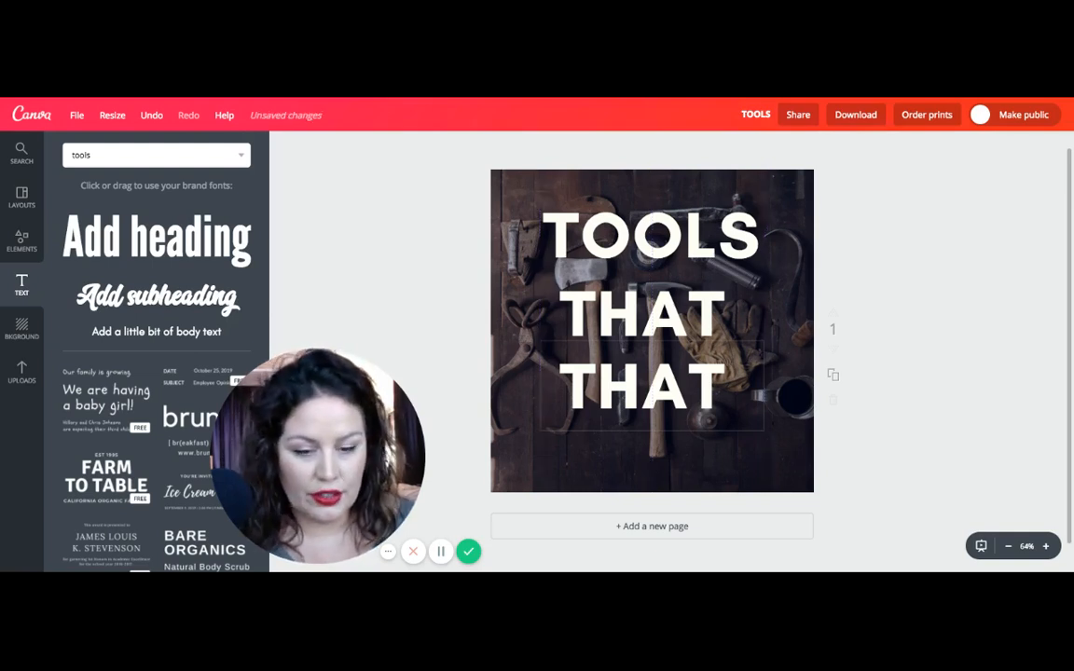
pyautogui.doubleClick(644, 390)
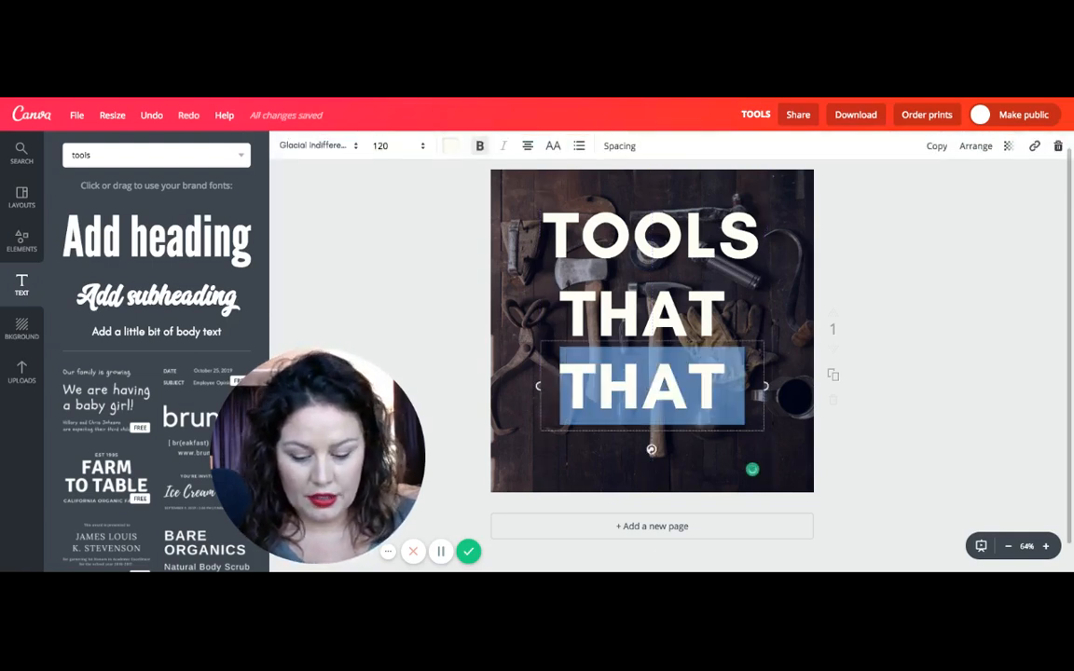
pyautogui.write('WOR')
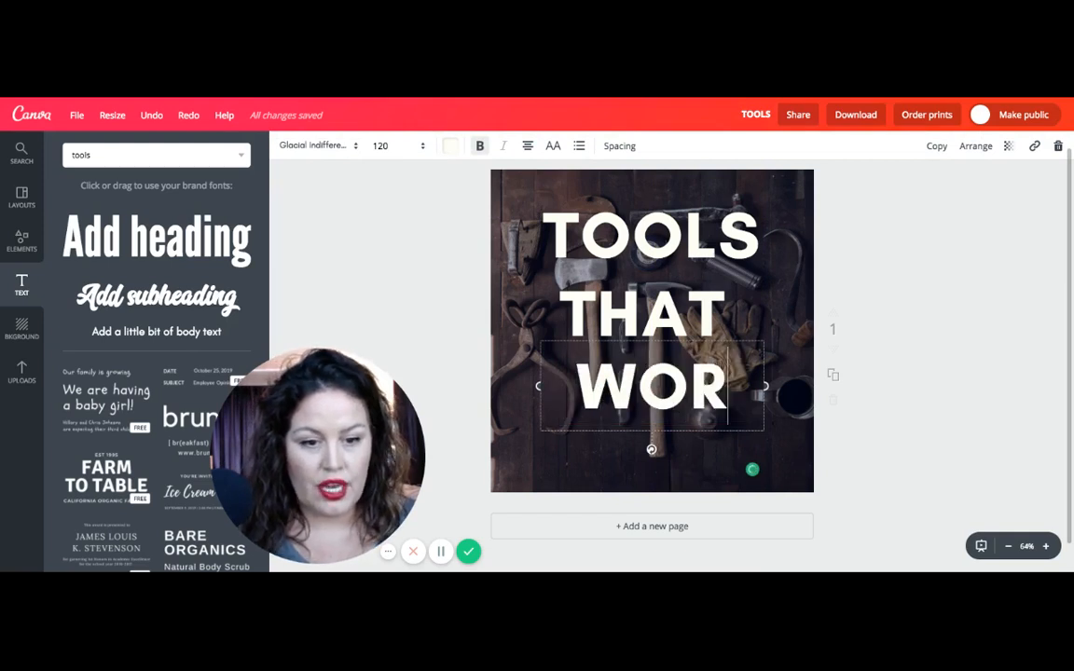
pyautogui.write('K')
# Move the TOOLS, THAT and WORK lines closer together vertically, keeping them centred on the page
pyautogui.moveTo(643, 384); pyautogui.dragTo(644, 384)
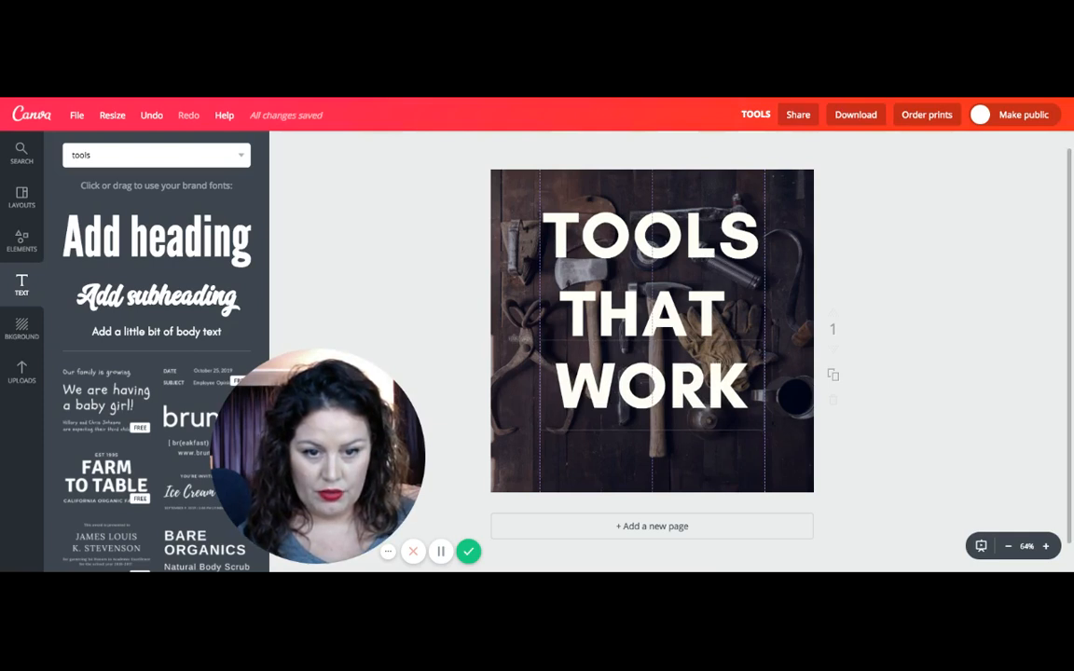
pyautogui.moveTo(644, 384); pyautogui.dragTo(644, 377)
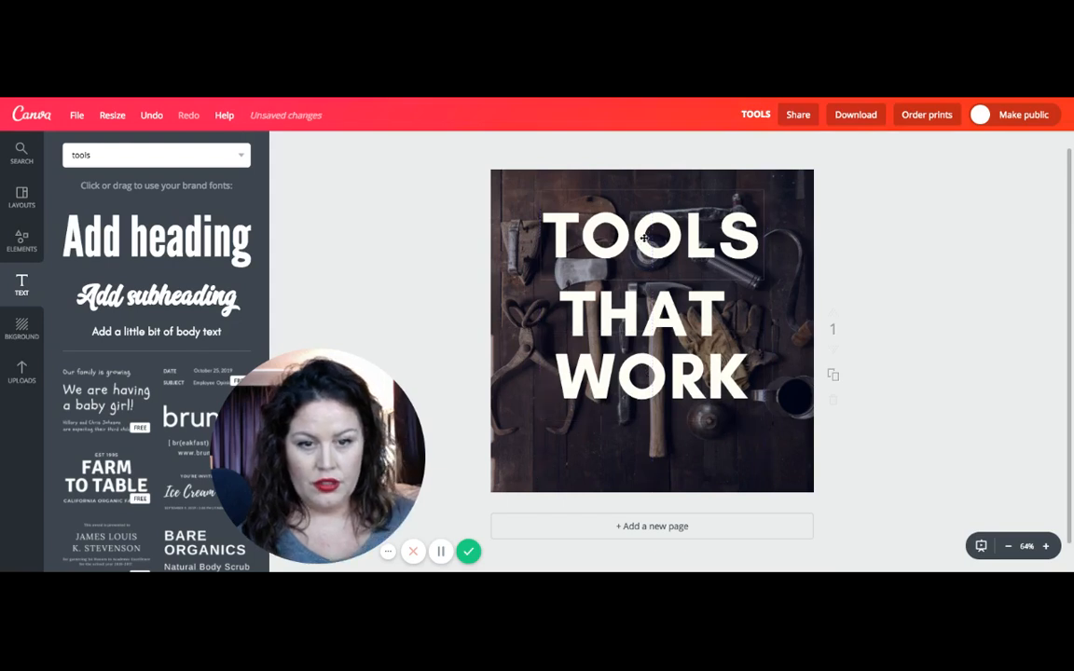
pyautogui.moveTo(644, 238); pyautogui.dragTo(642, 249)
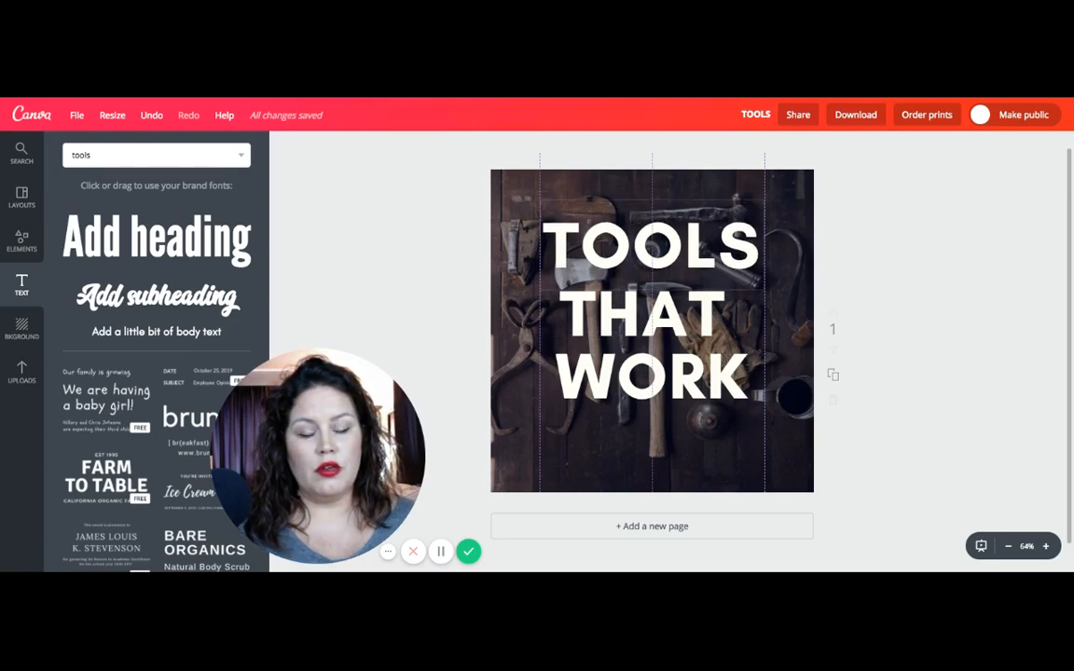
pyautogui.moveTo(645, 310); pyautogui.dragTo(645, 296)
pyautogui.moveTo(652, 374); pyautogui.dragTo(653, 361)
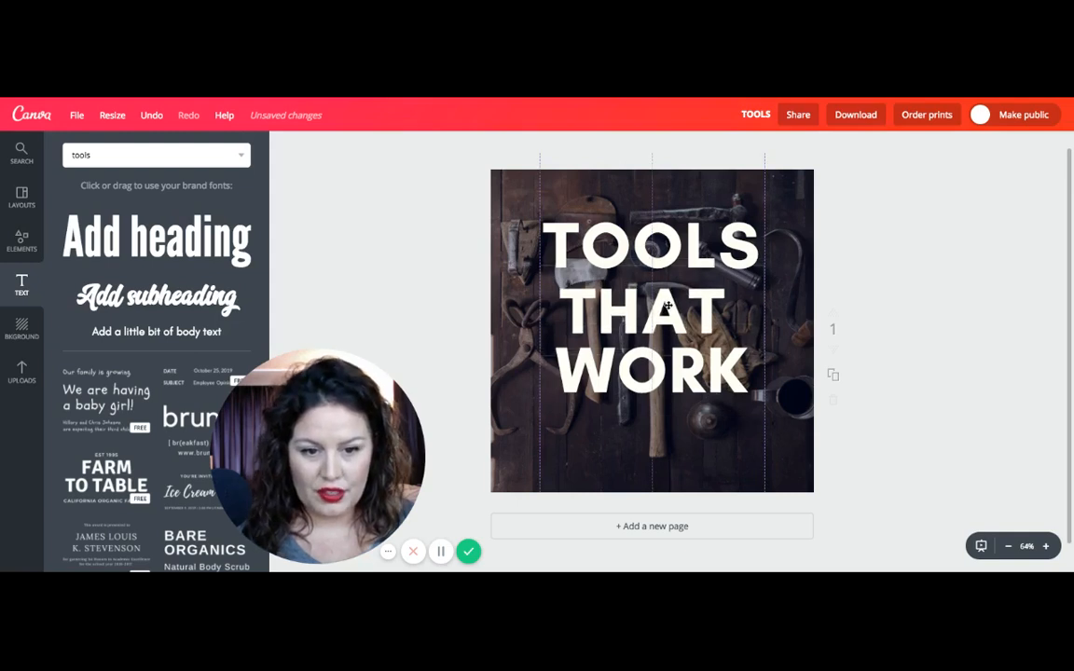
pyautogui.moveTo(673, 253); pyautogui.dragTo(673, 260)
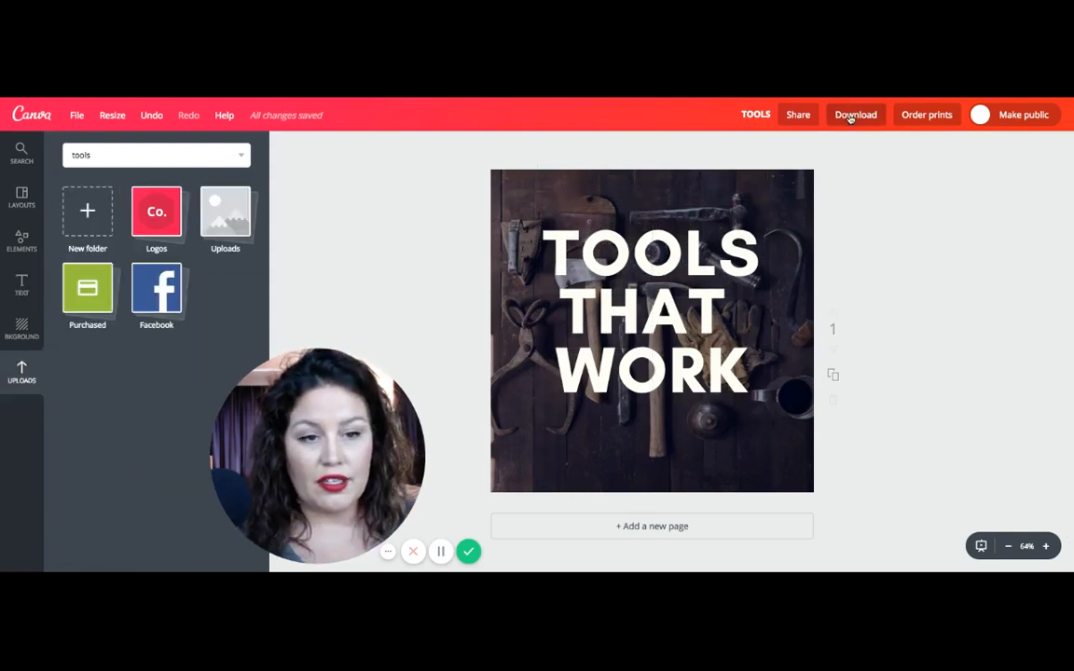
# Download the finished design with JPG as the file type
pyautogui.click(850, 115)
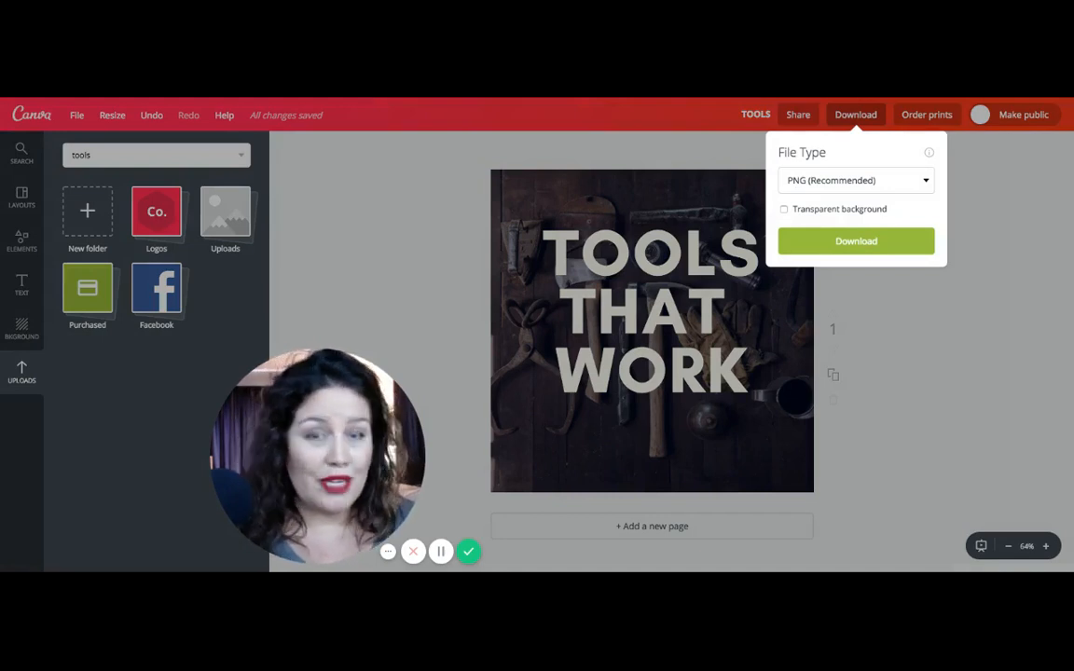
pyautogui.click(855, 180)
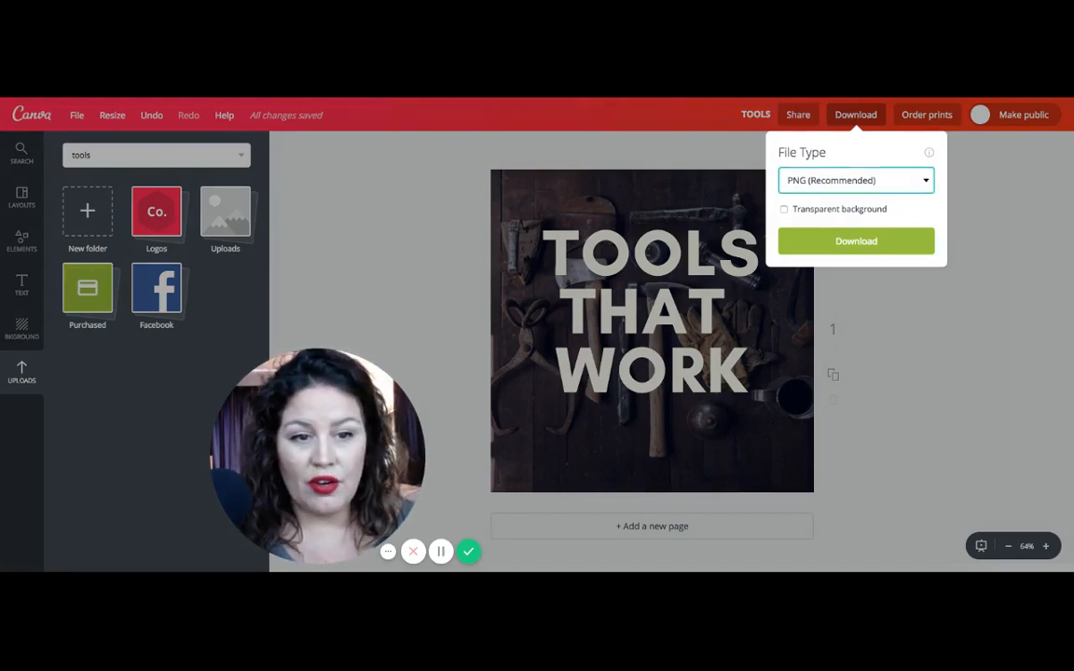
pyautogui.click(791, 177)
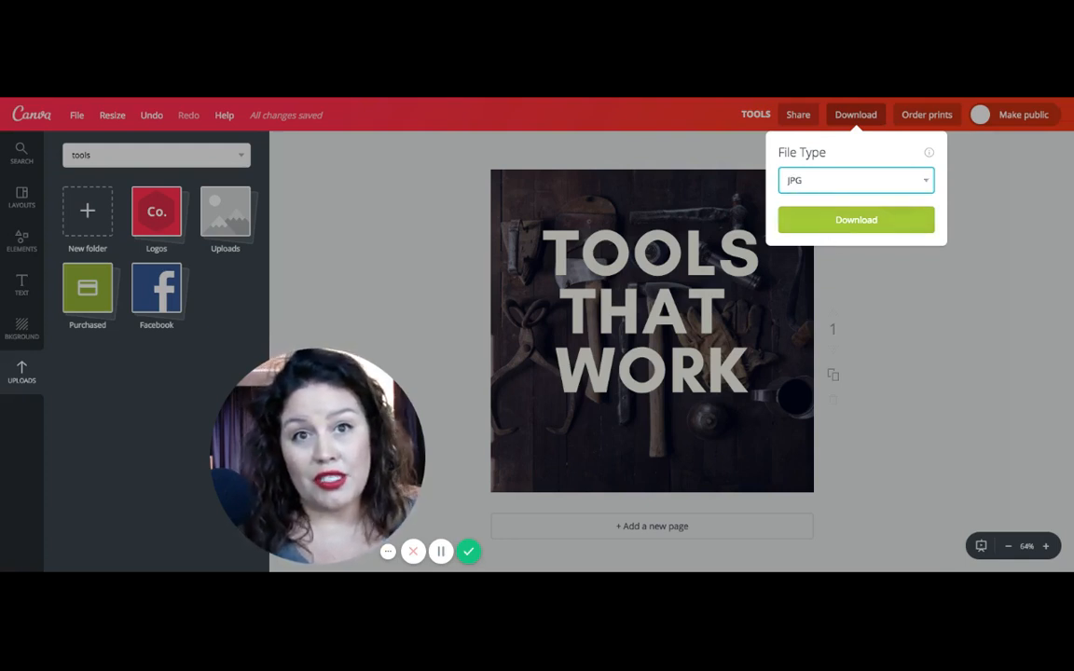
pyautogui.click(855, 220)
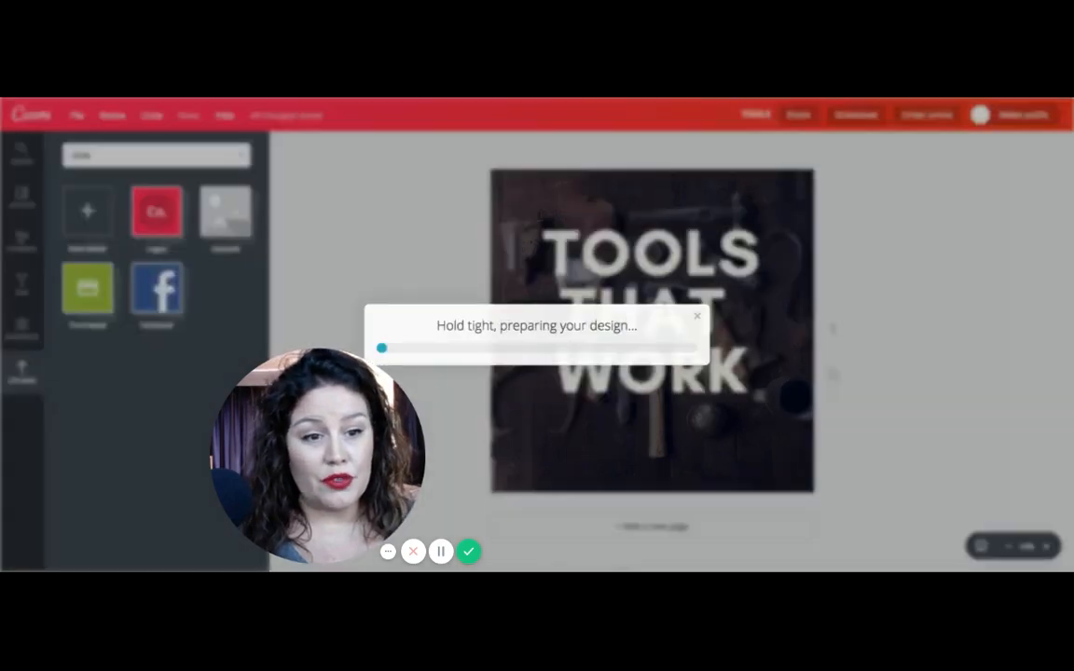